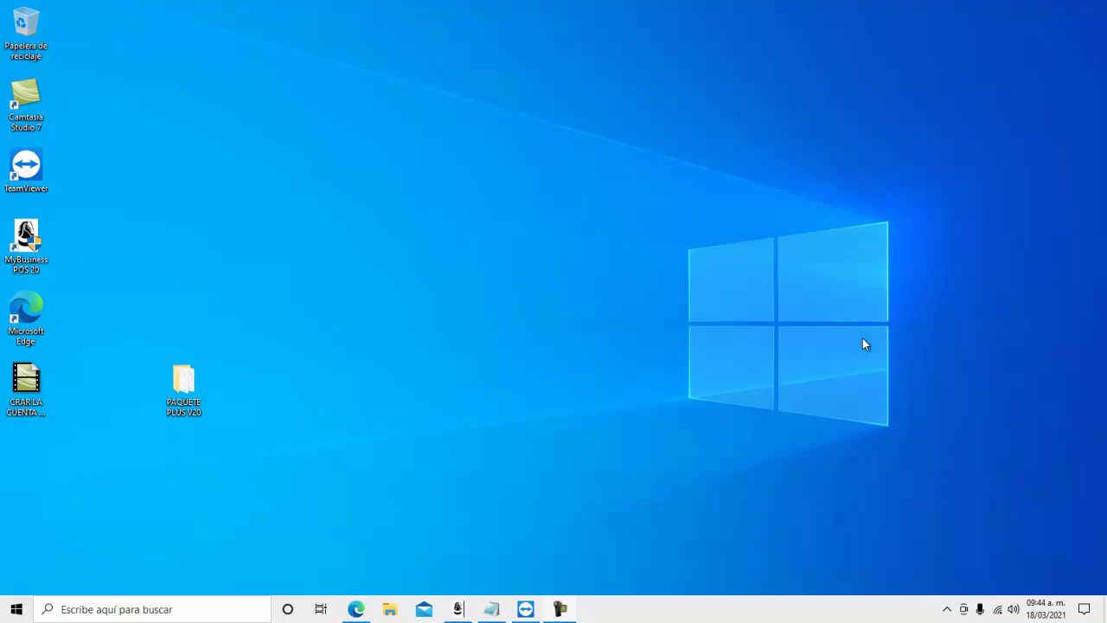
Move the PAQUETE PLUS V20 folder to an empty area nearer the middle of the desktop
{"action": "left_click_drag", "start_coordinate": [185, 385], "coordinate": [416, 160]}
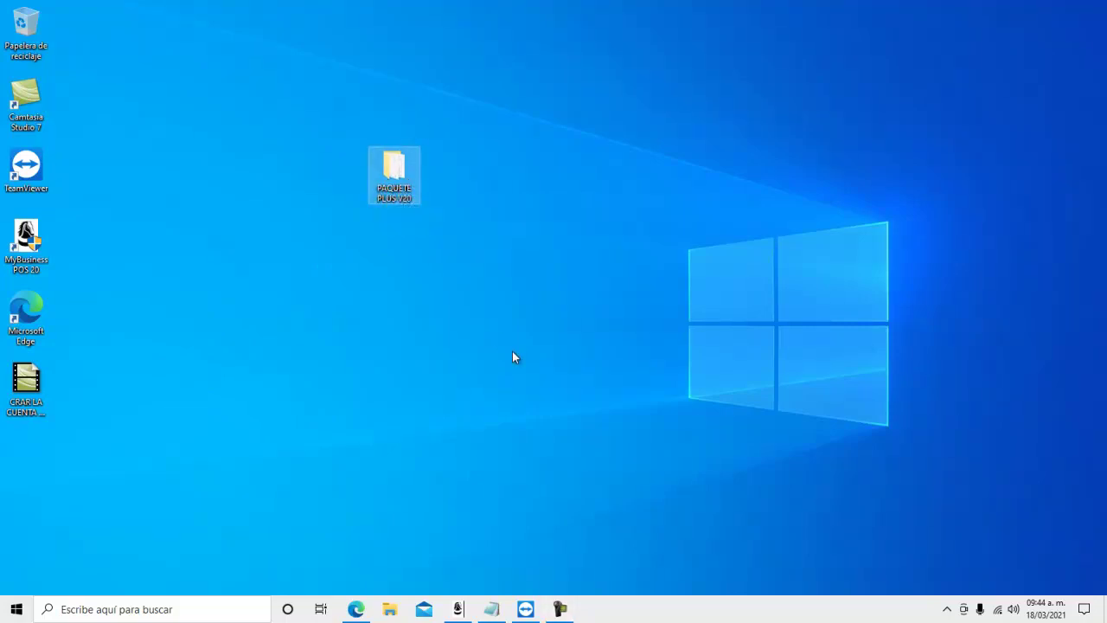
Review the cloud account, device ID, company and e-mail notes in Notepad, and switch to MyBusiness POS
{"action": "left_click", "coordinate": [491, 610]}
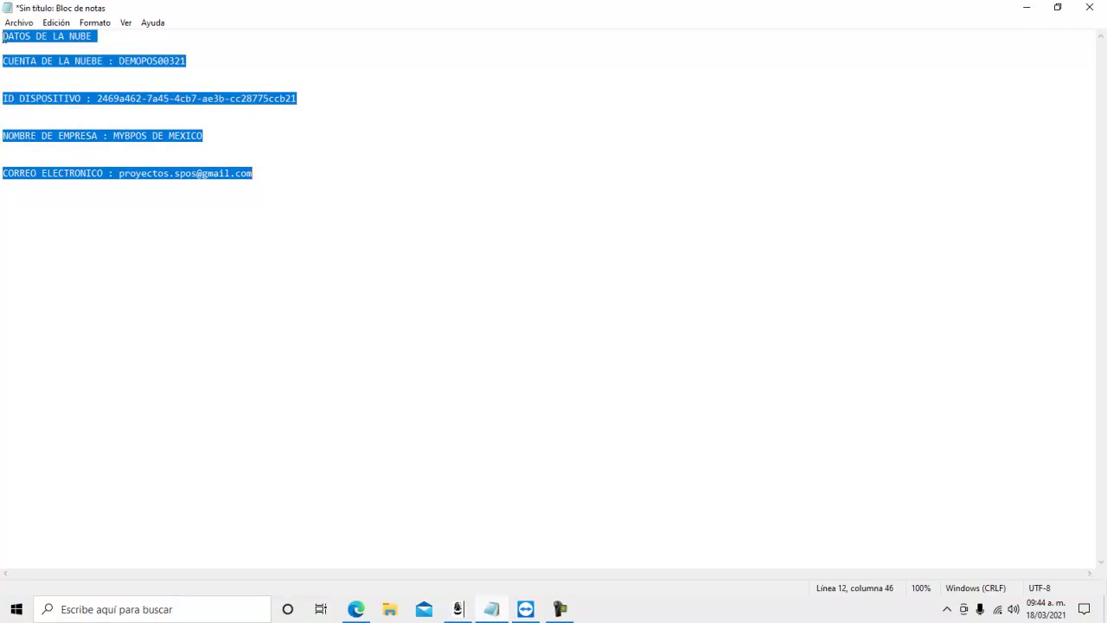
{"action": "left_click_drag", "start_coordinate": [3, 39], "coordinate": [252, 183]}
{"action": "left_click", "coordinate": [1026, 17]}
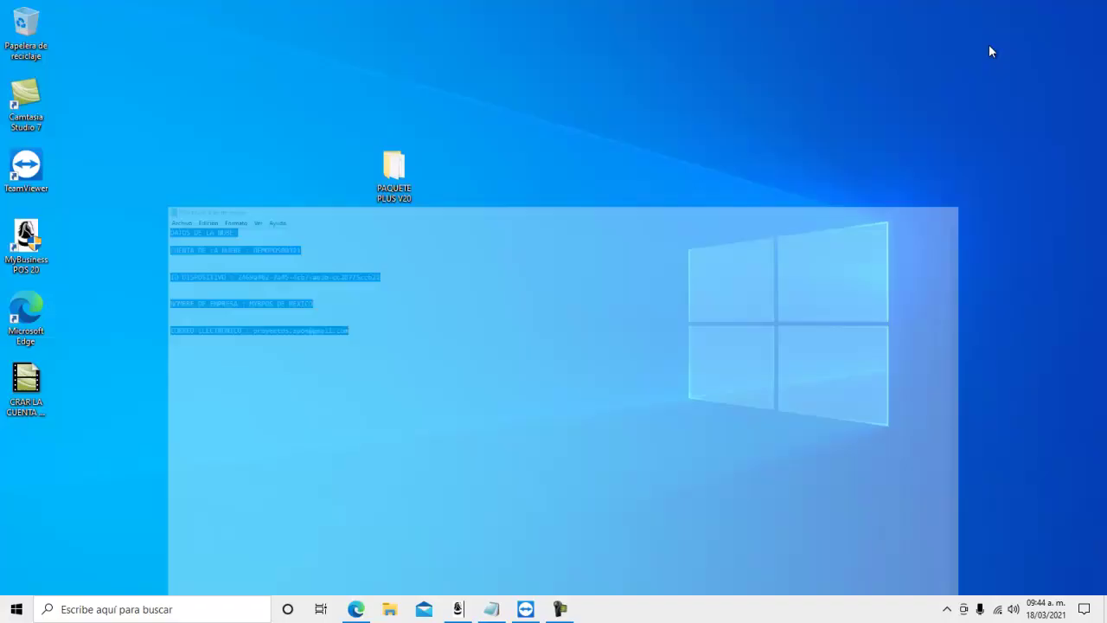
{"action": "left_click", "coordinate": [457, 609]}
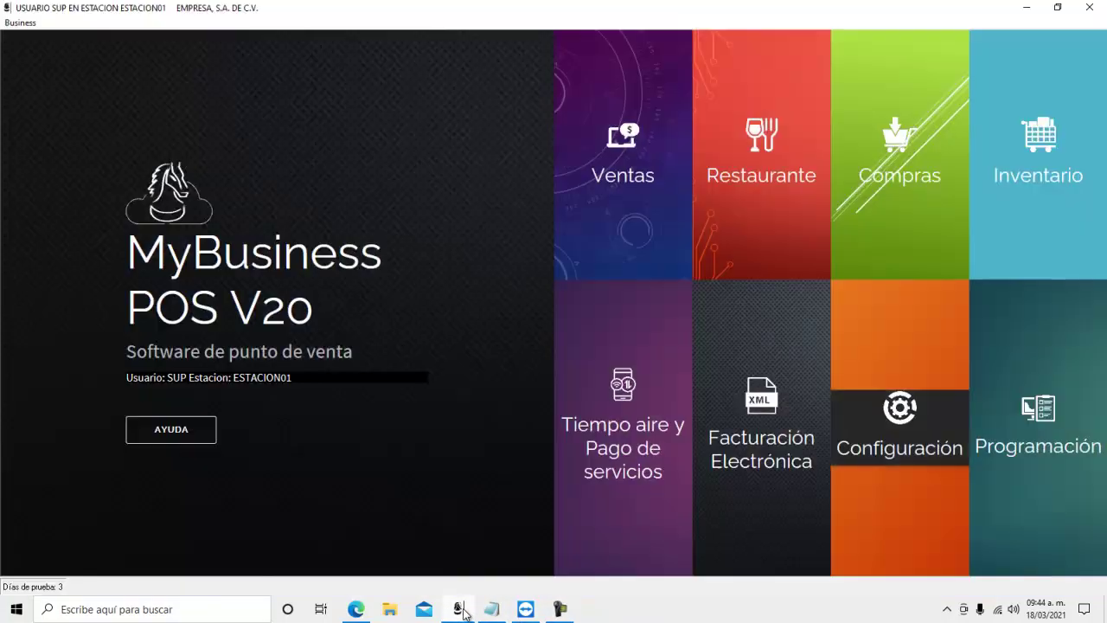
{"action": "left_click", "coordinate": [24, 22]}
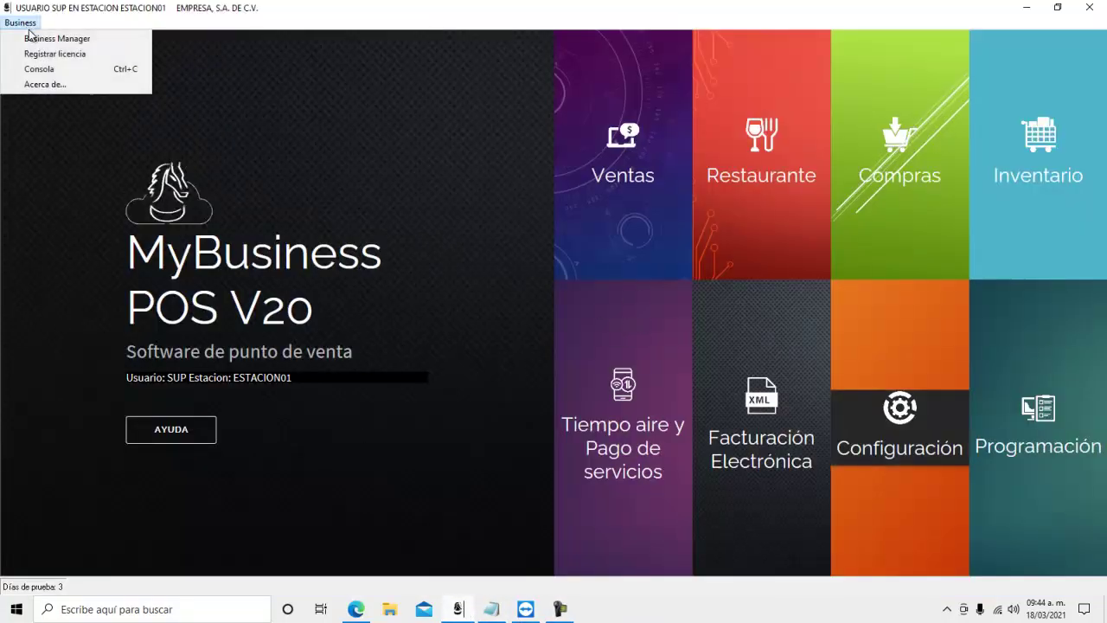
{"action": "left_click", "coordinate": [36, 37]}
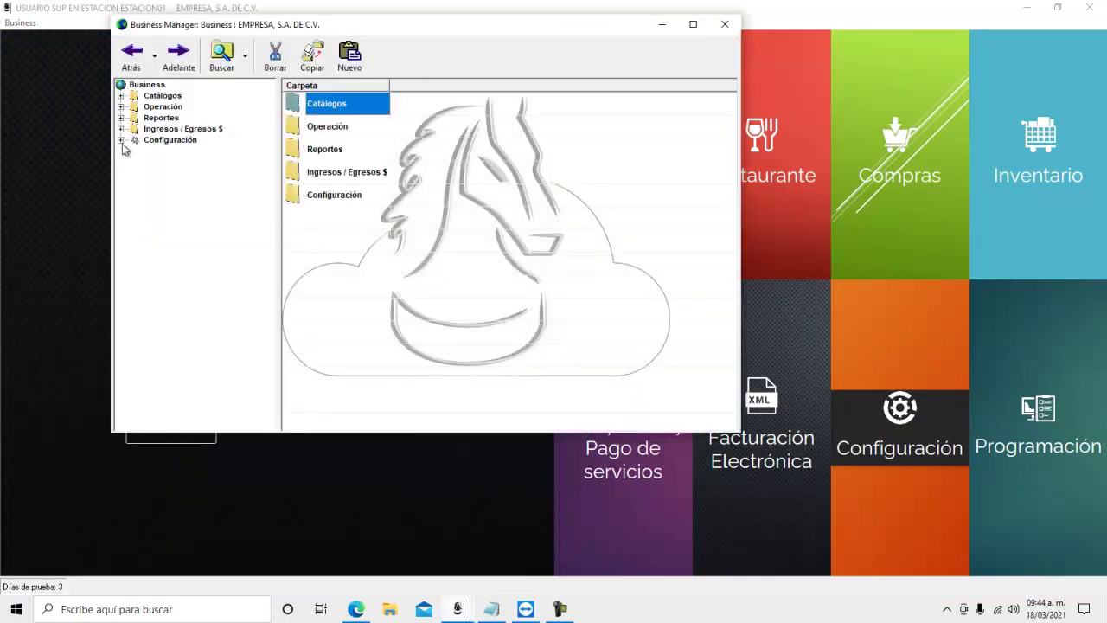
{"action": "left_click", "coordinate": [121, 140]}
{"action": "left_click", "coordinate": [134, 285]}
{"action": "left_click", "coordinate": [212, 316]}
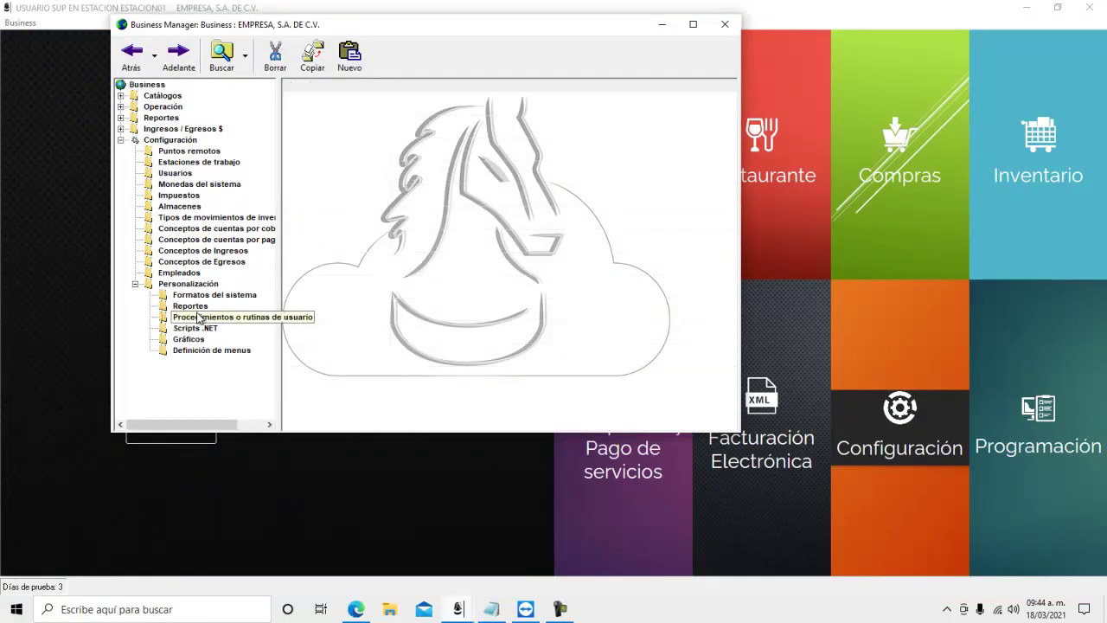
{"action": "right_click", "coordinate": [466, 205]}
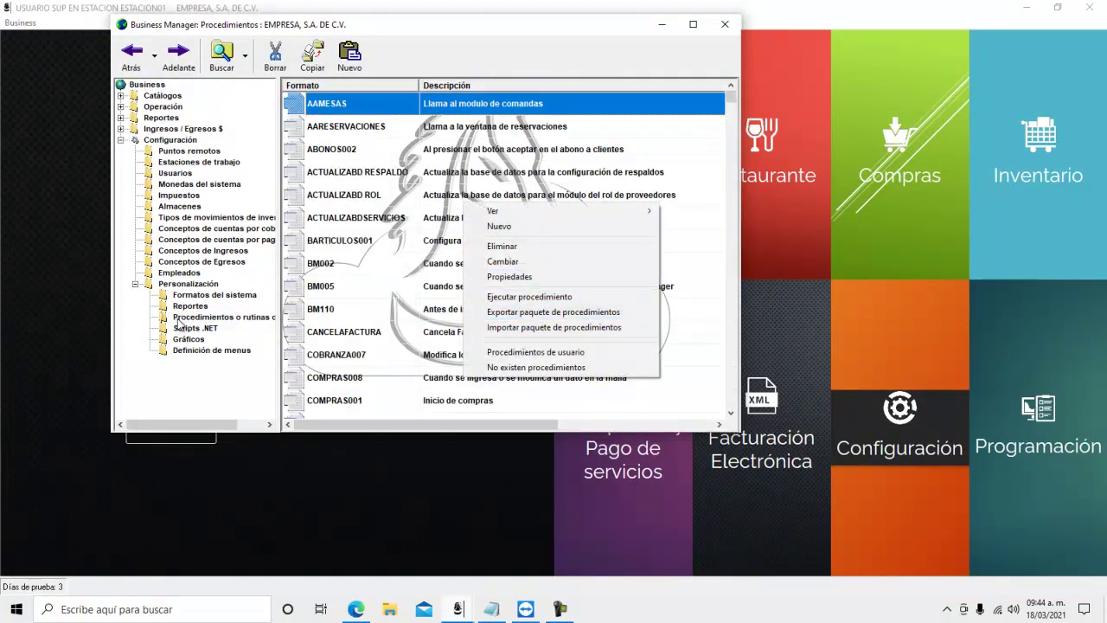
{"action": "left_click", "coordinate": [725, 35]}
{"action": "left_click", "coordinate": [724, 29]}
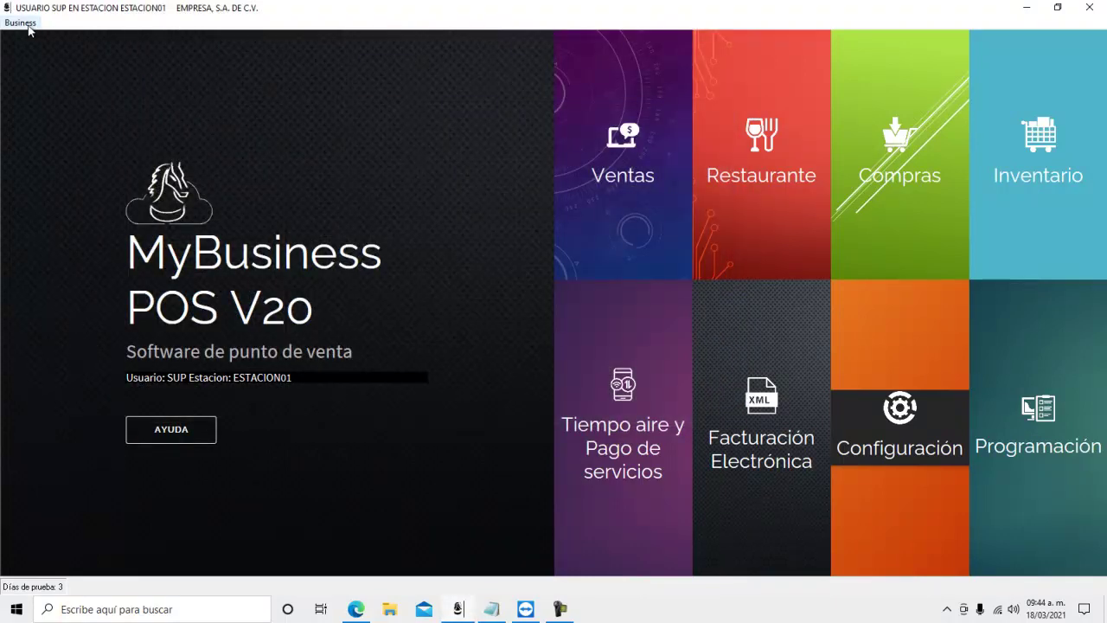
Open Business Manager and show the user procedures and routines listed under Configuración > Personalización
{"action": "left_click", "coordinate": [20, 23]}
{"action": "left_click", "coordinate": [47, 39]}
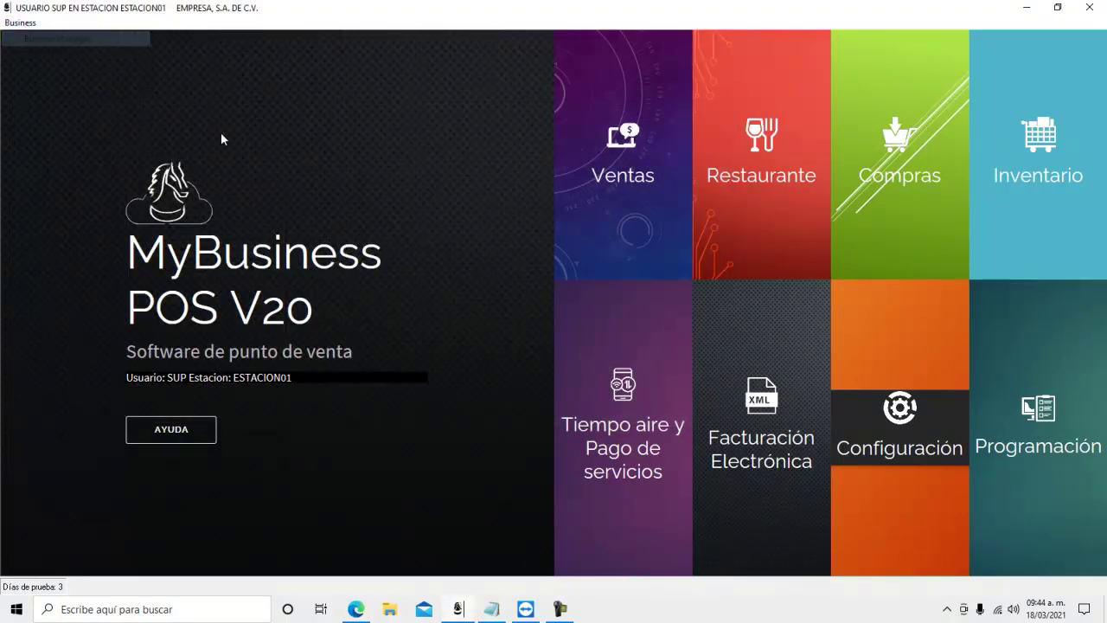
{"action": "left_click", "coordinate": [121, 139]}
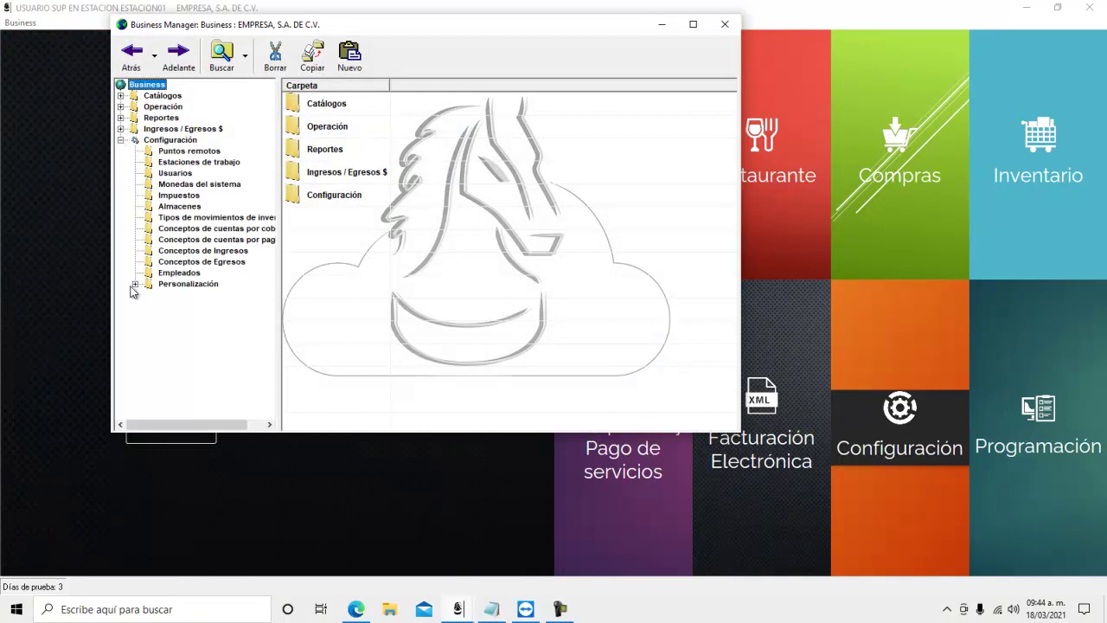
{"action": "left_click", "coordinate": [135, 283]}
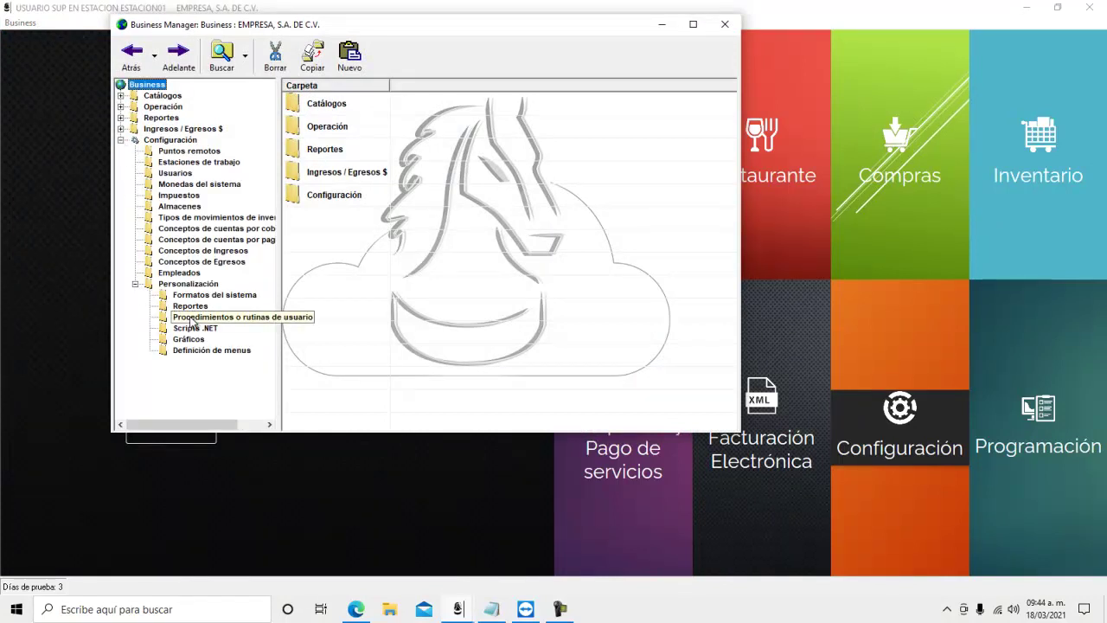
{"action": "left_click", "coordinate": [193, 320]}
Import the procedure package PAQUETE PLUS V20.paq from the PAQUETE PLUS V20 folder on the desktop
{"action": "left_click", "coordinate": [413, 199]}
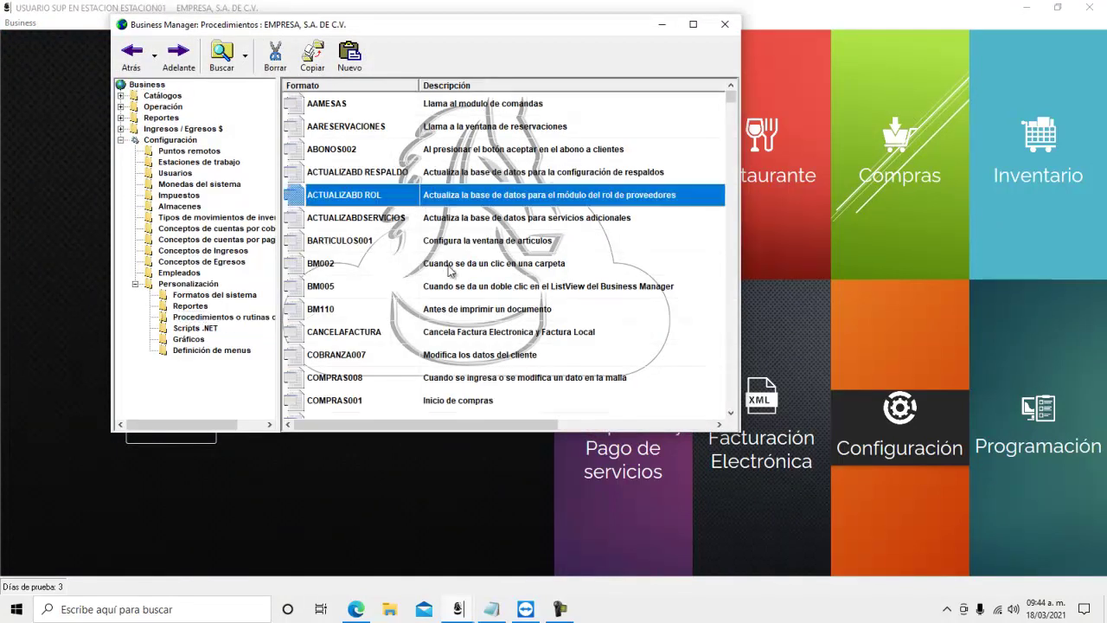
{"action": "right_click", "coordinate": [451, 170]}
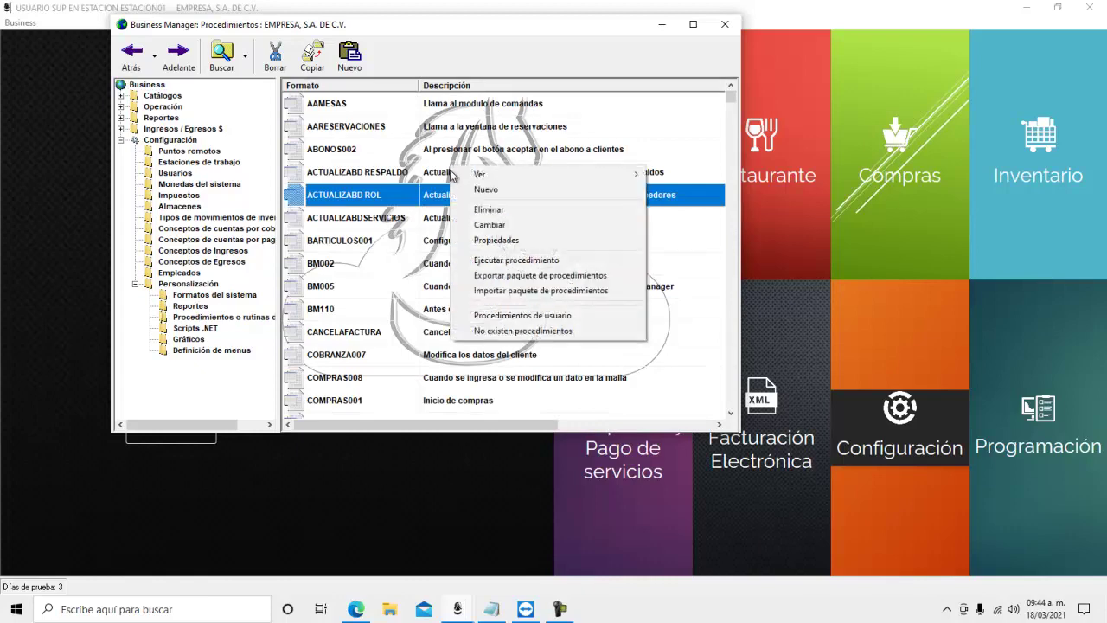
{"action": "left_click", "coordinate": [478, 291]}
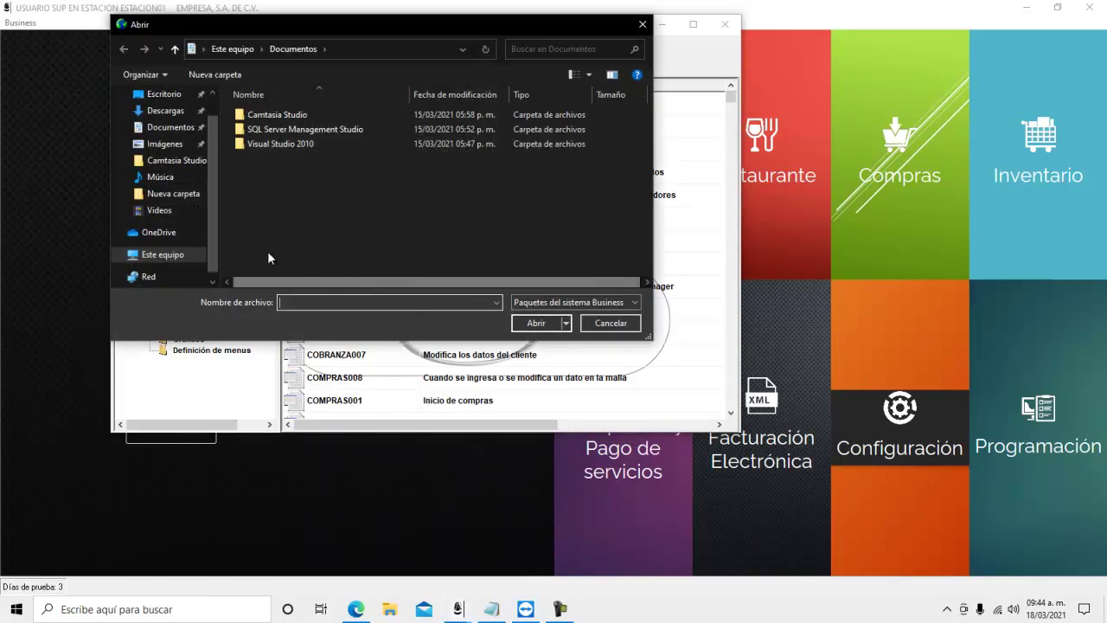
{"action": "left_click", "coordinate": [164, 95]}
{"action": "double_click", "coordinate": [298, 117]}
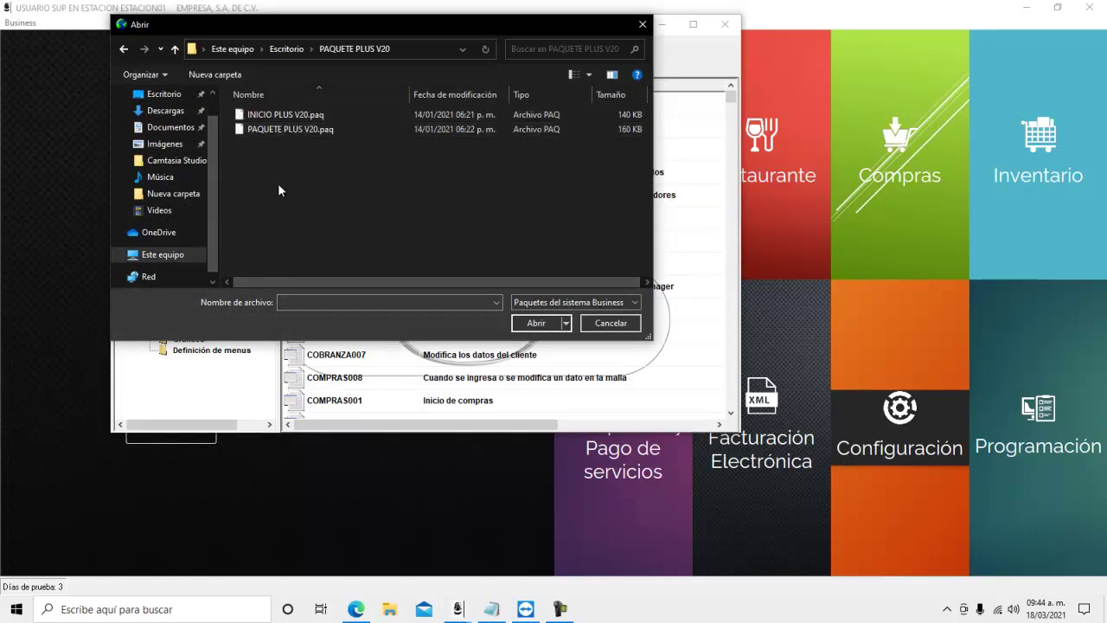
{"action": "double_click", "coordinate": [294, 130]}
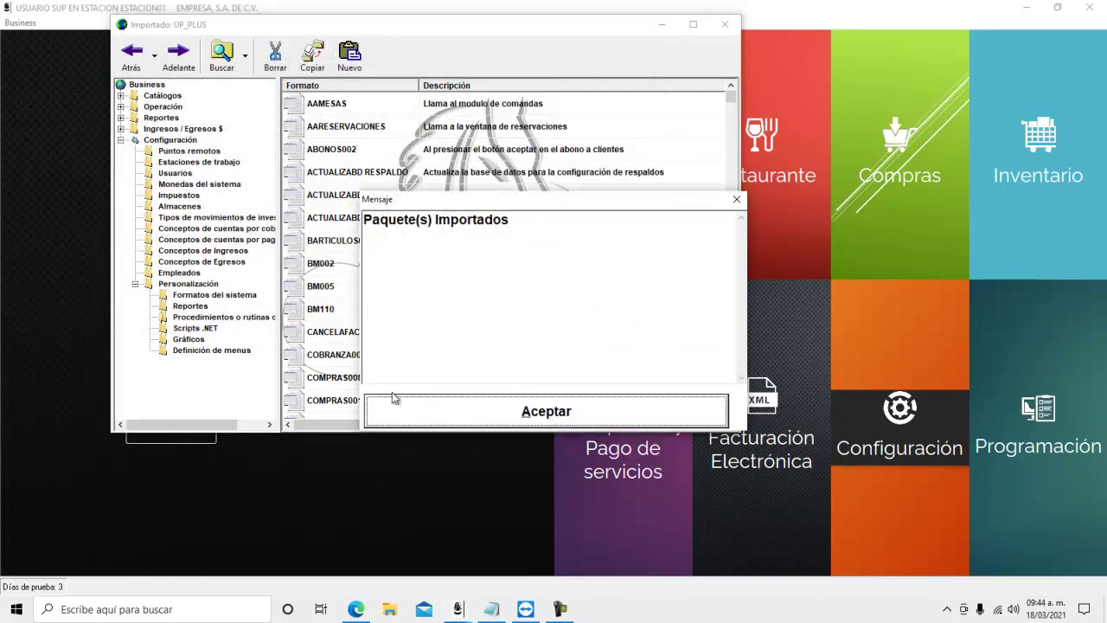
{"action": "left_click", "coordinate": [450, 418]}
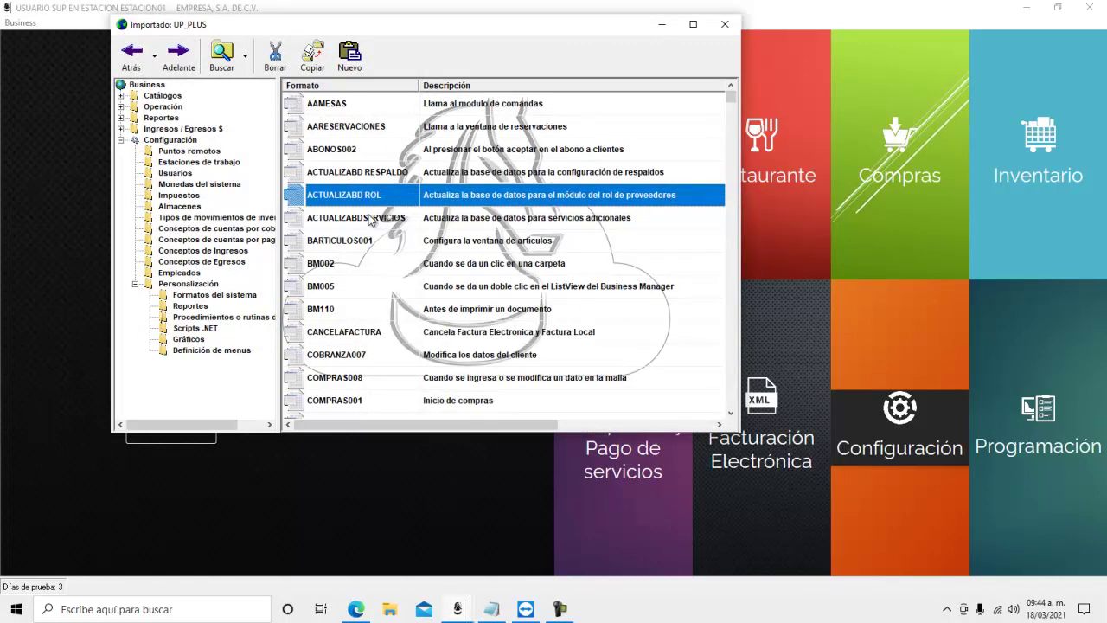
Import the procedure package INICIO PLUS V20.paq, and close both Business Manager and MyBusiness POS
{"action": "right_click", "coordinate": [370, 220]}
{"action": "left_click", "coordinate": [382, 342]}
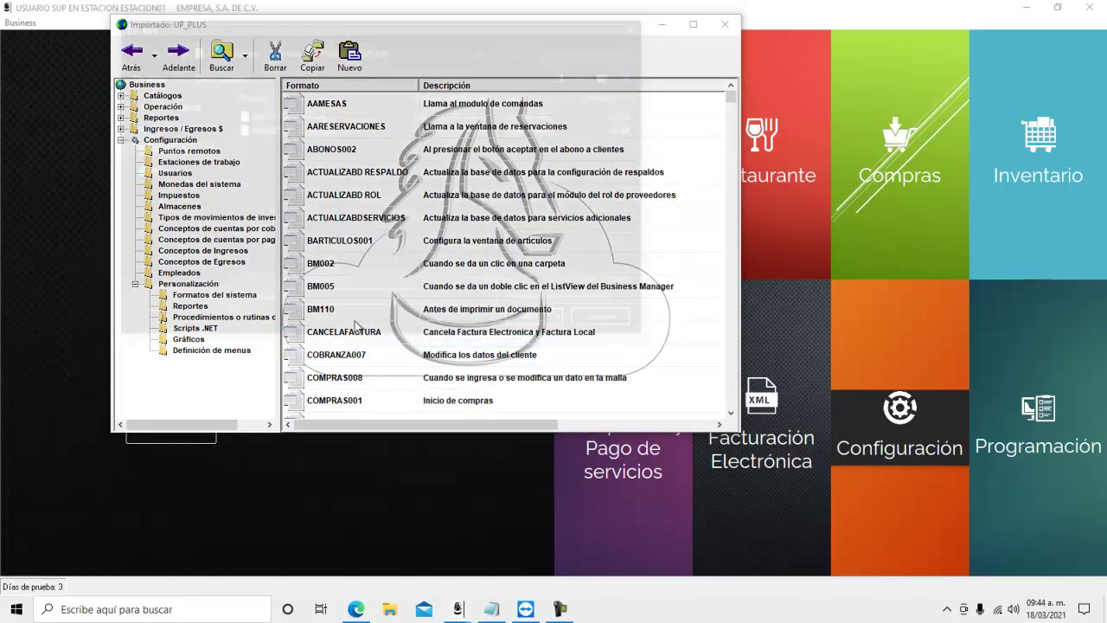
{"action": "left_click", "coordinate": [279, 117]}
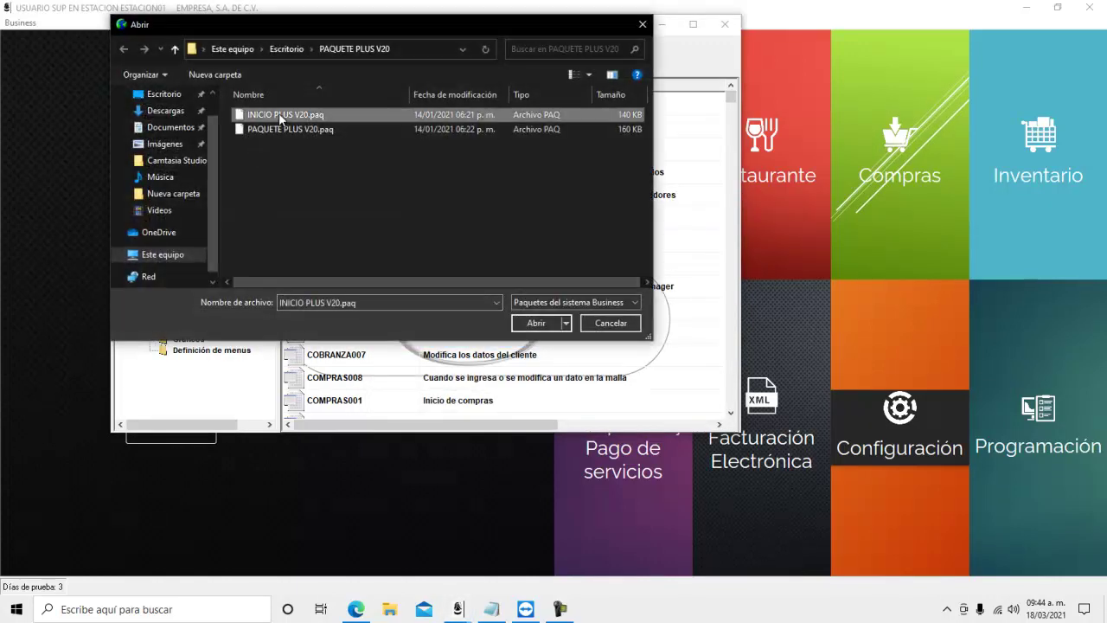
{"action": "double_click", "coordinate": [279, 117]}
{"action": "left_click", "coordinate": [502, 362]}
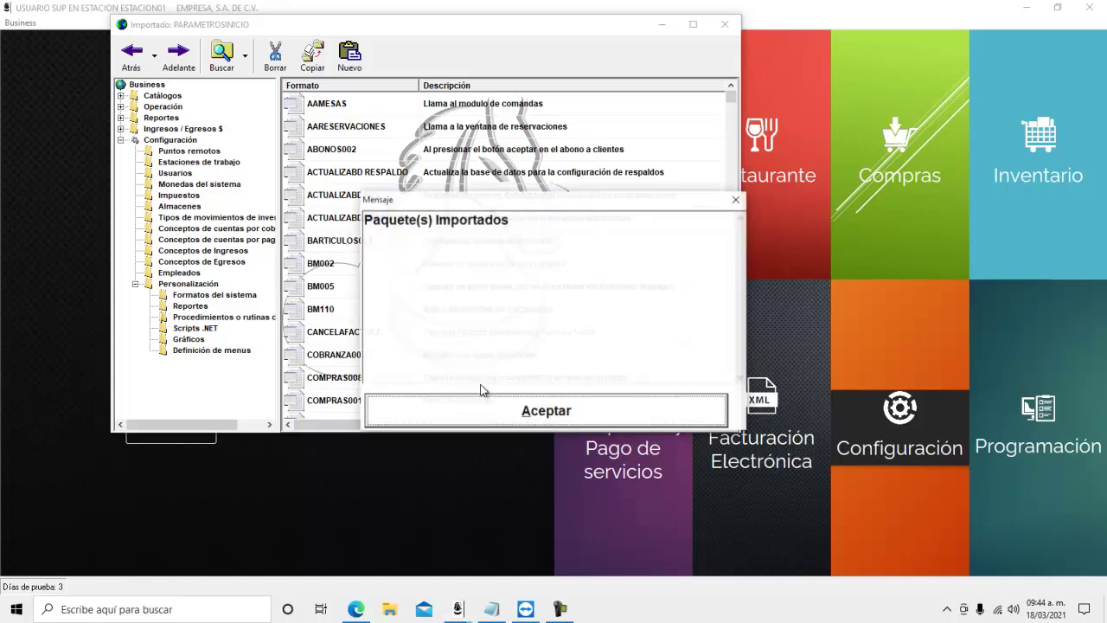
{"action": "left_click", "coordinate": [493, 403]}
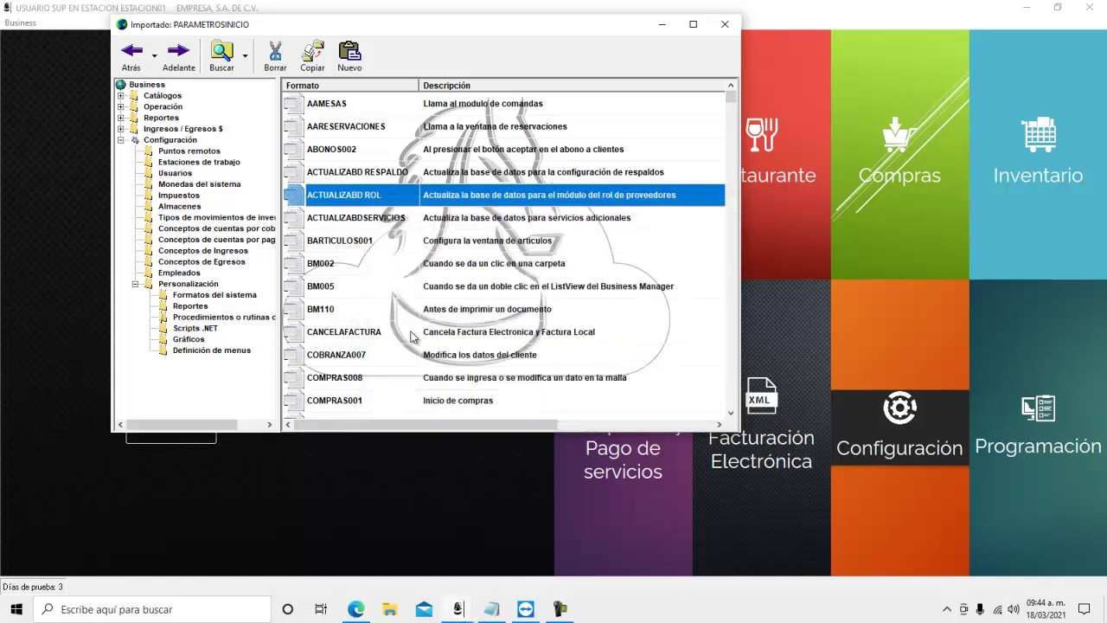
{"action": "left_click", "coordinate": [724, 24]}
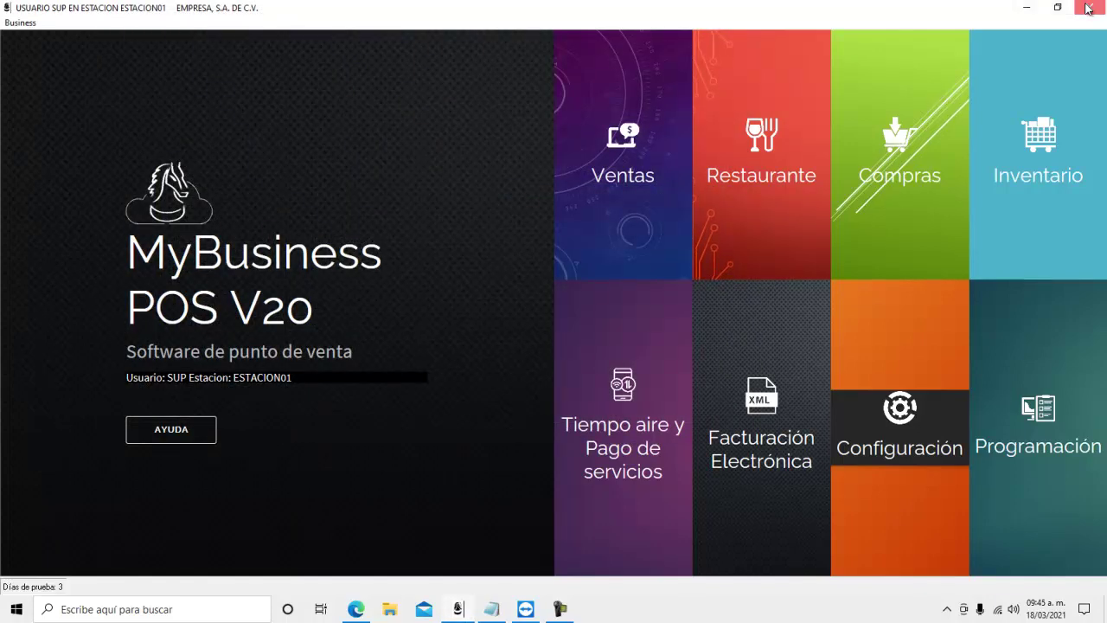
{"action": "left_click", "coordinate": [1088, 9]}
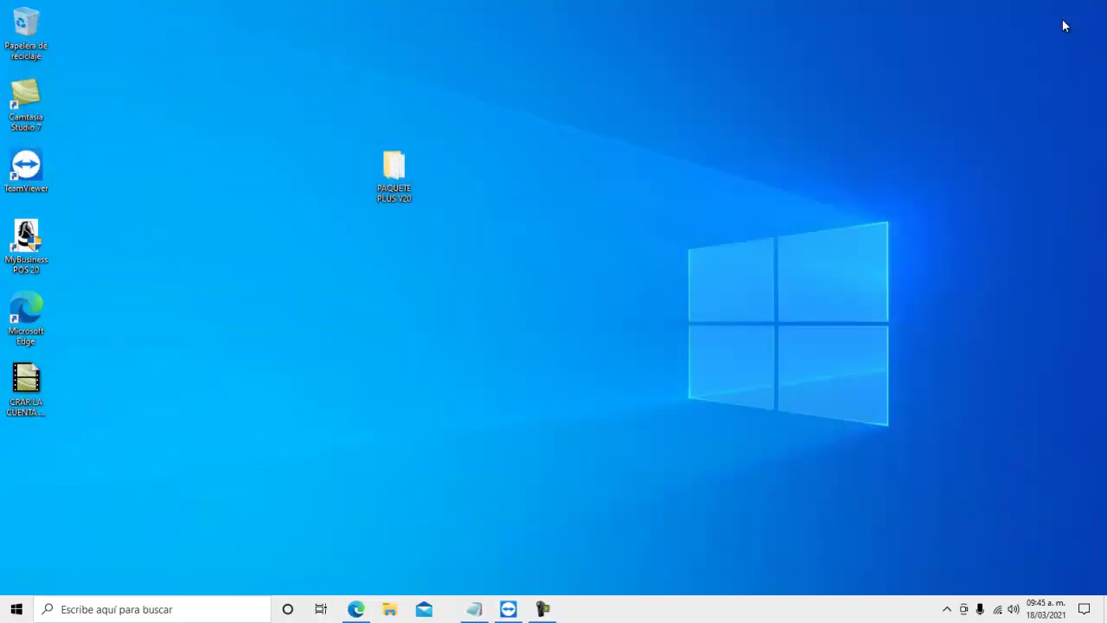
Check in the MyBusiness POS 20 shortcut's compatibility properties whether the program runs as administrator
{"action": "right_click", "coordinate": [24, 245]}
{"action": "left_click", "coordinate": [71, 510]}
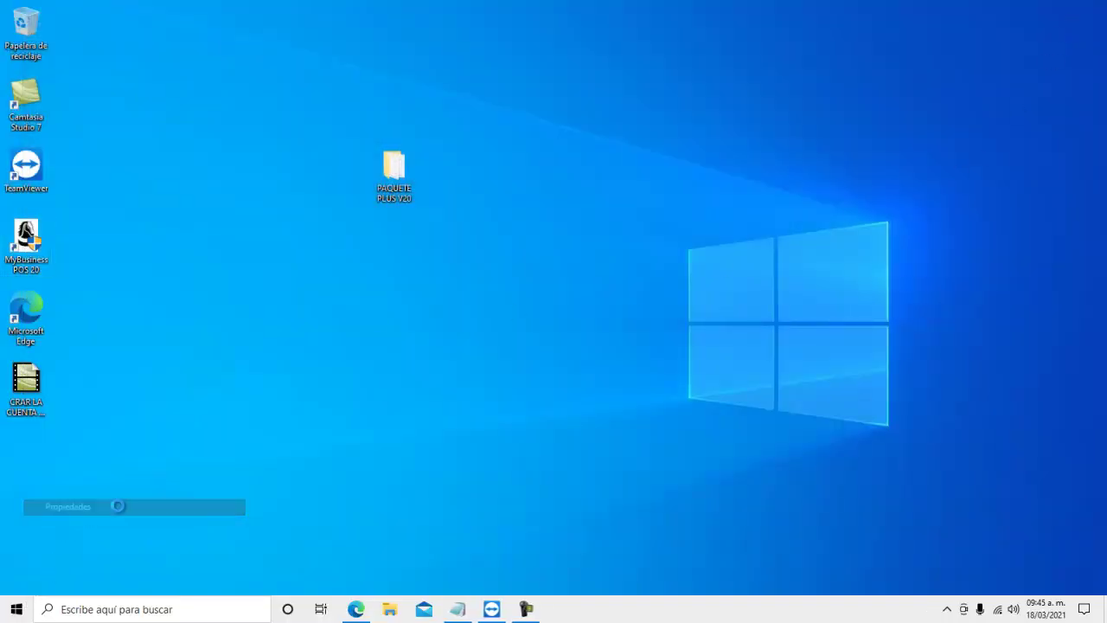
{"action": "left_click", "coordinate": [270, 259]}
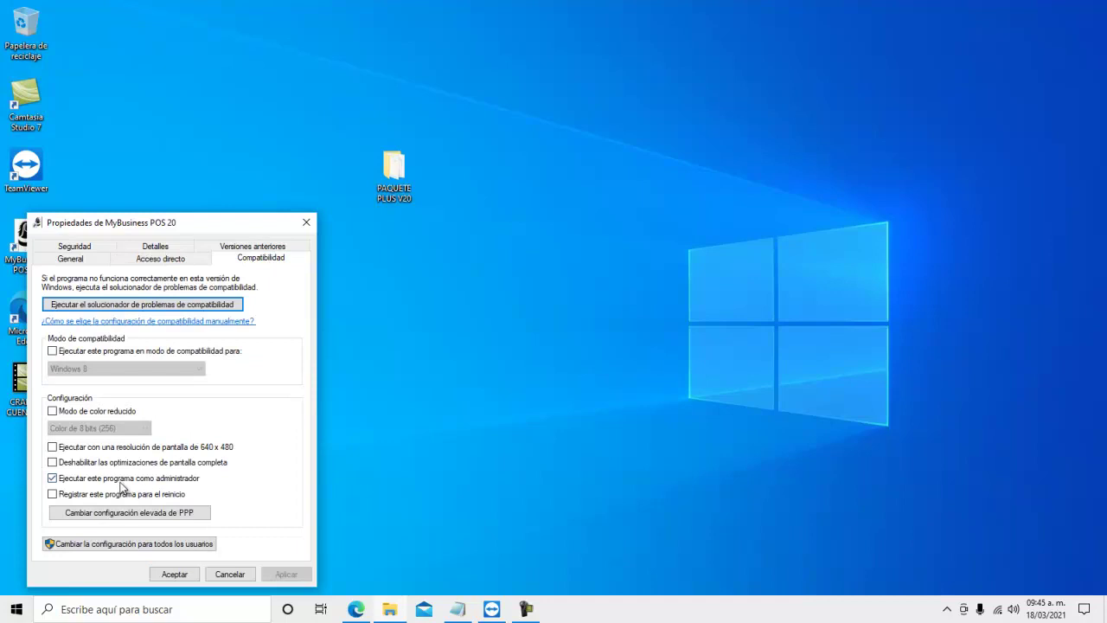
{"action": "left_click", "coordinate": [307, 223]}
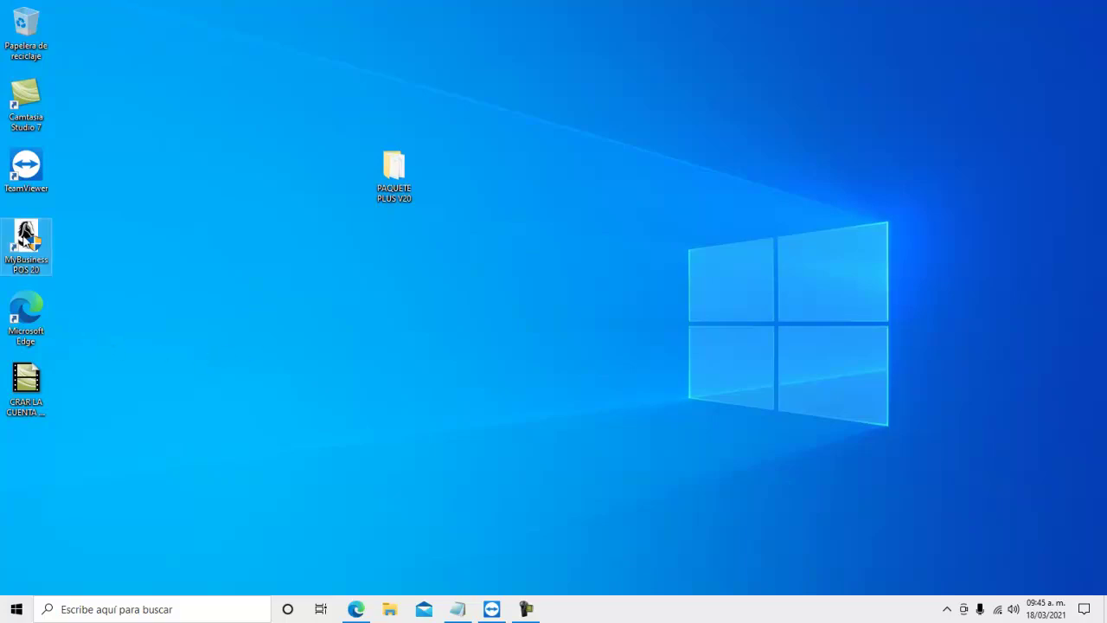
Relaunch MyBusiness POS 20, enter the system, and widen its main window
{"action": "double_click", "coordinate": [26, 235]}
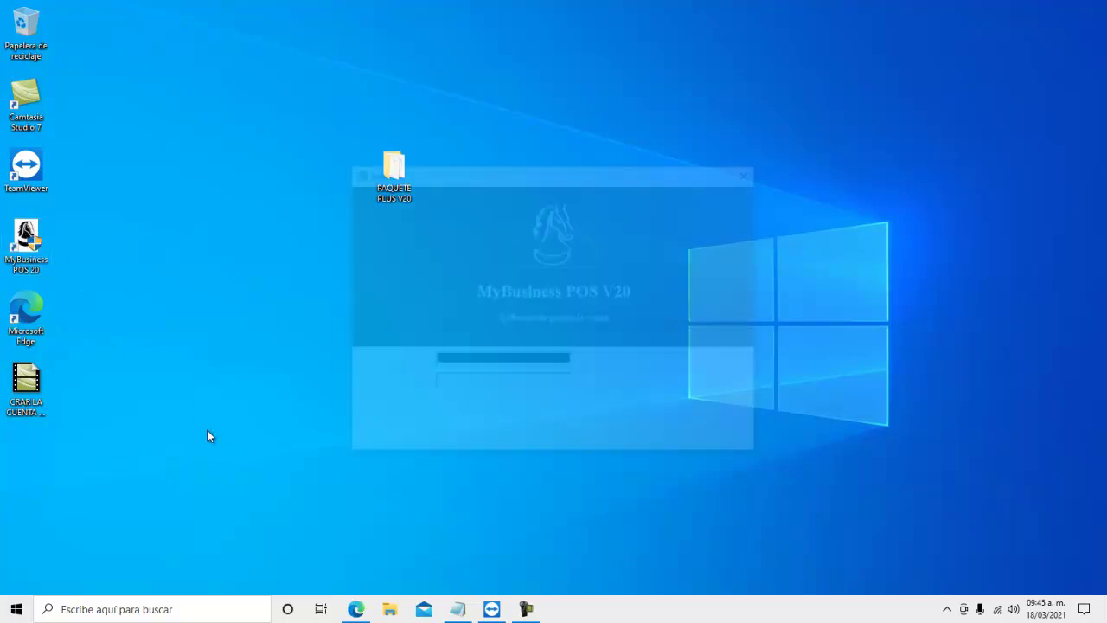
{"action": "left_click", "coordinate": [620, 369]}
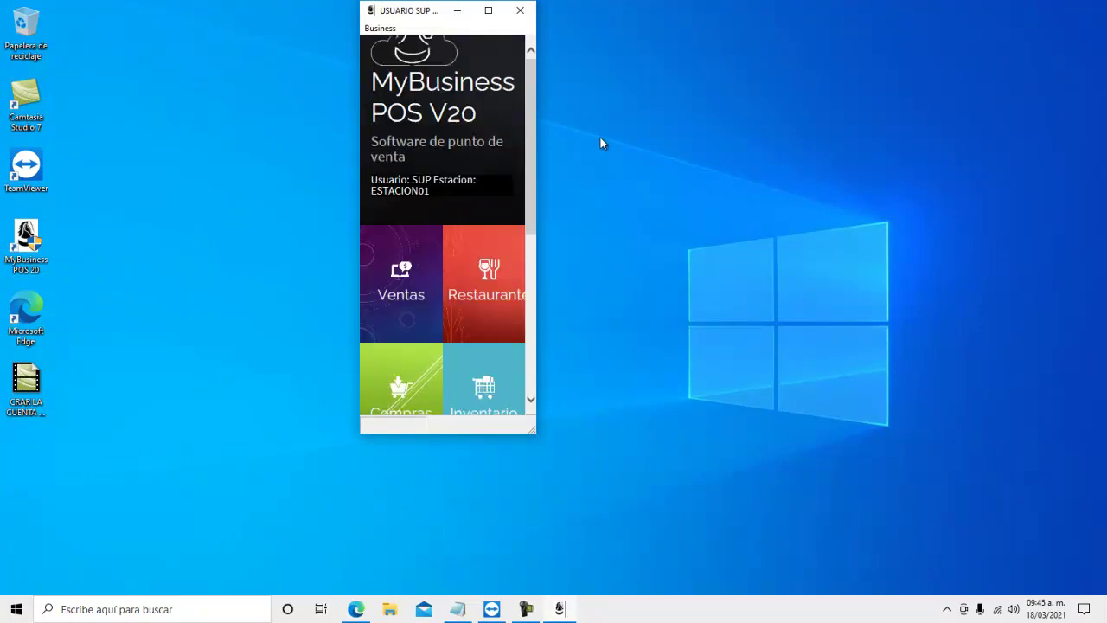
{"action": "left_click_drag", "start_coordinate": [536, 113], "coordinate": [741, 111]}
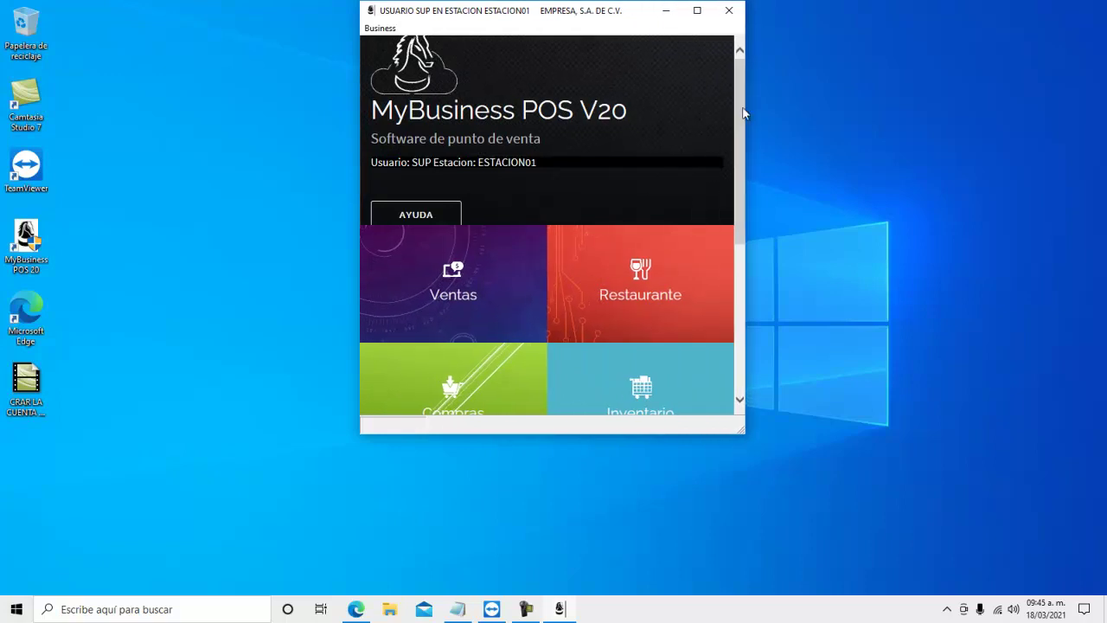
{"action": "left_click_drag", "start_coordinate": [743, 167], "coordinate": [737, 240]}
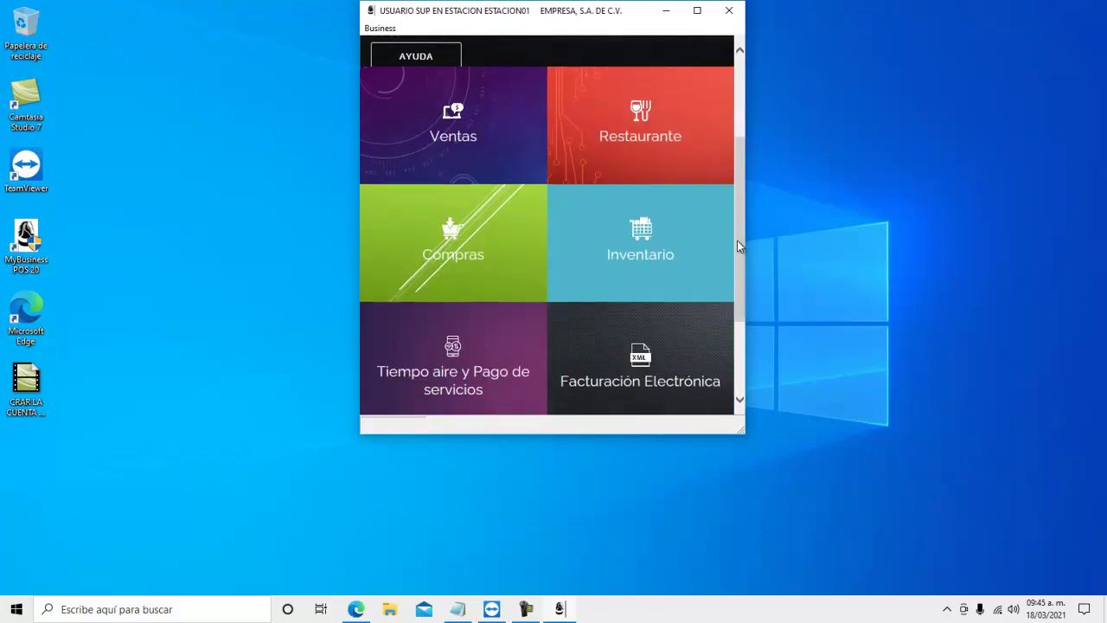
Open the MyBusinessPOS20 installation folder and examine the log files Log20210318 and Log20210318POS
{"action": "right_click", "coordinate": [26, 260]}
{"action": "left_click", "coordinate": [74, 287]}
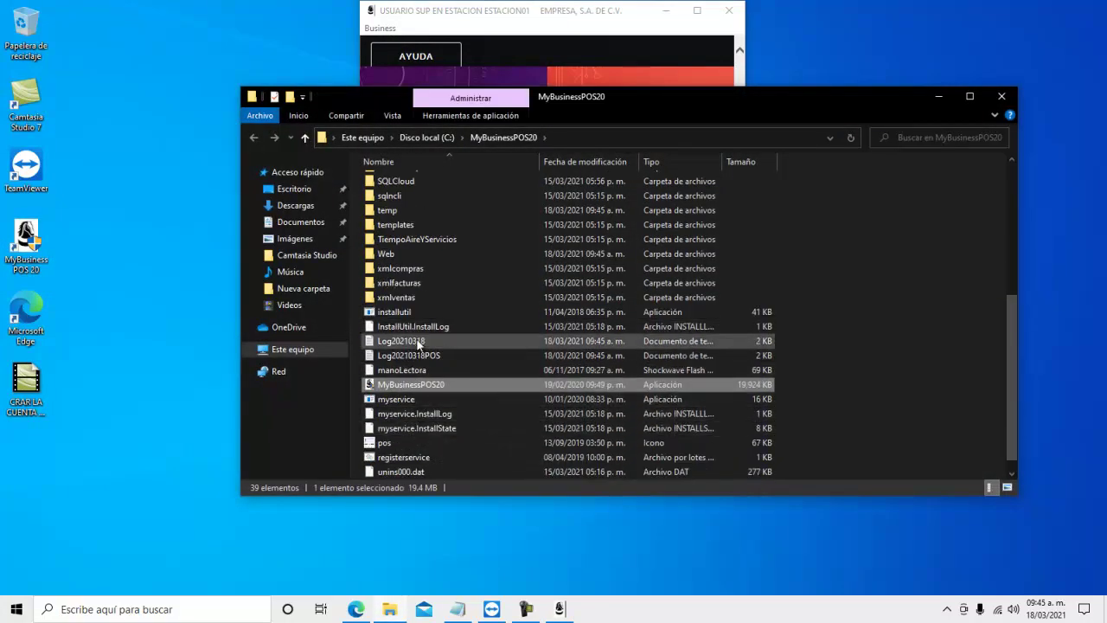
{"action": "double_click", "coordinate": [420, 345]}
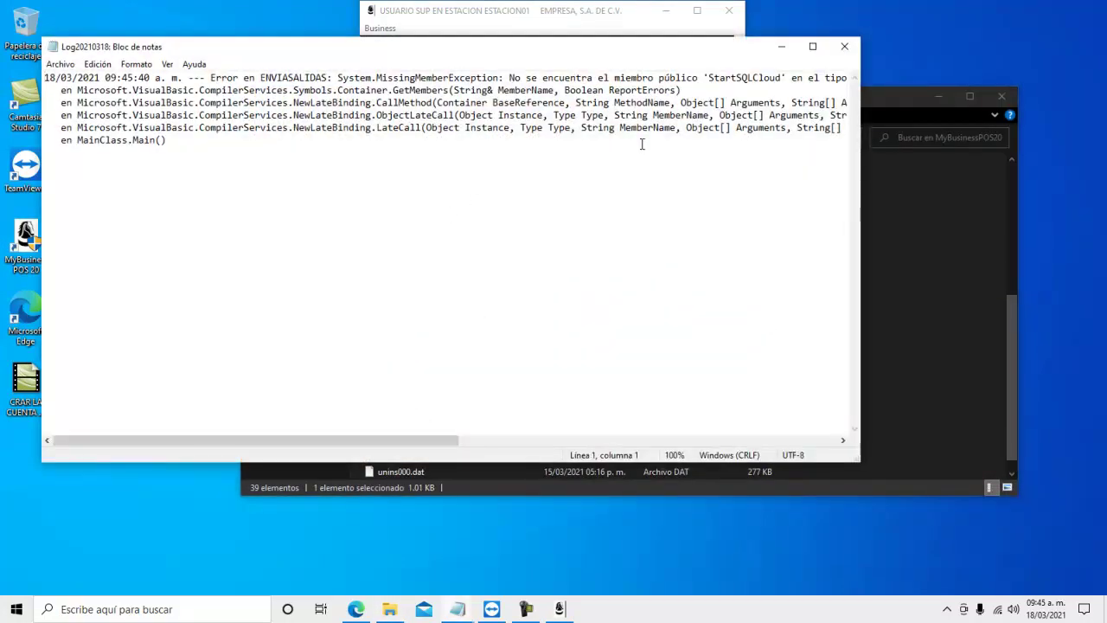
{"action": "left_click", "coordinate": [845, 46]}
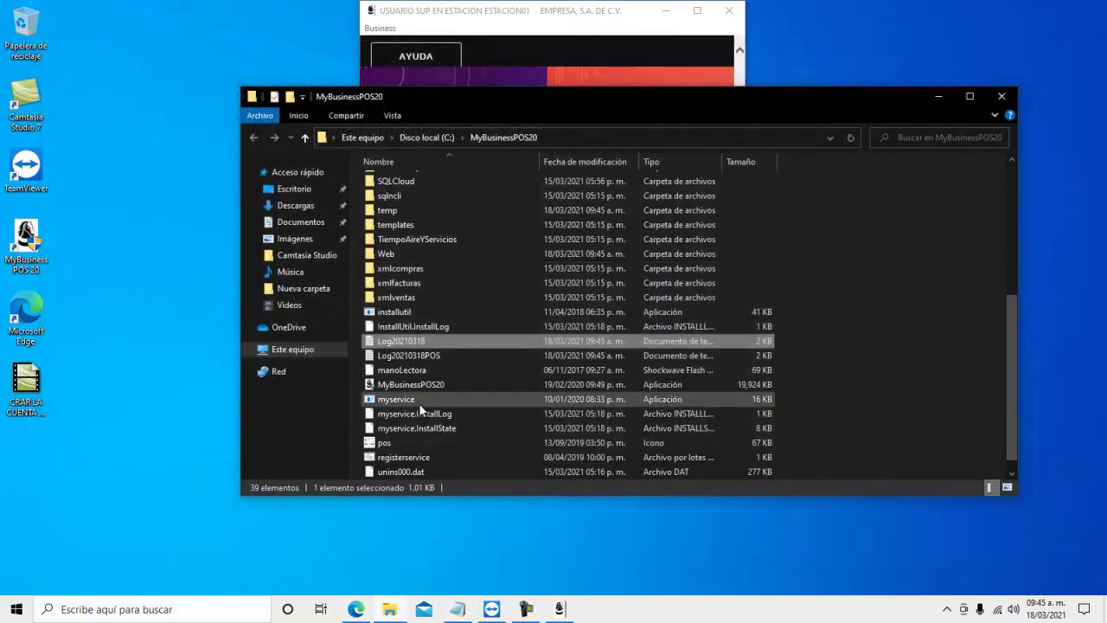
{"action": "double_click", "coordinate": [393, 355]}
{"action": "scroll", "coordinate": [772, 83], "scroll_direction": "down", "scroll_amount": 2}
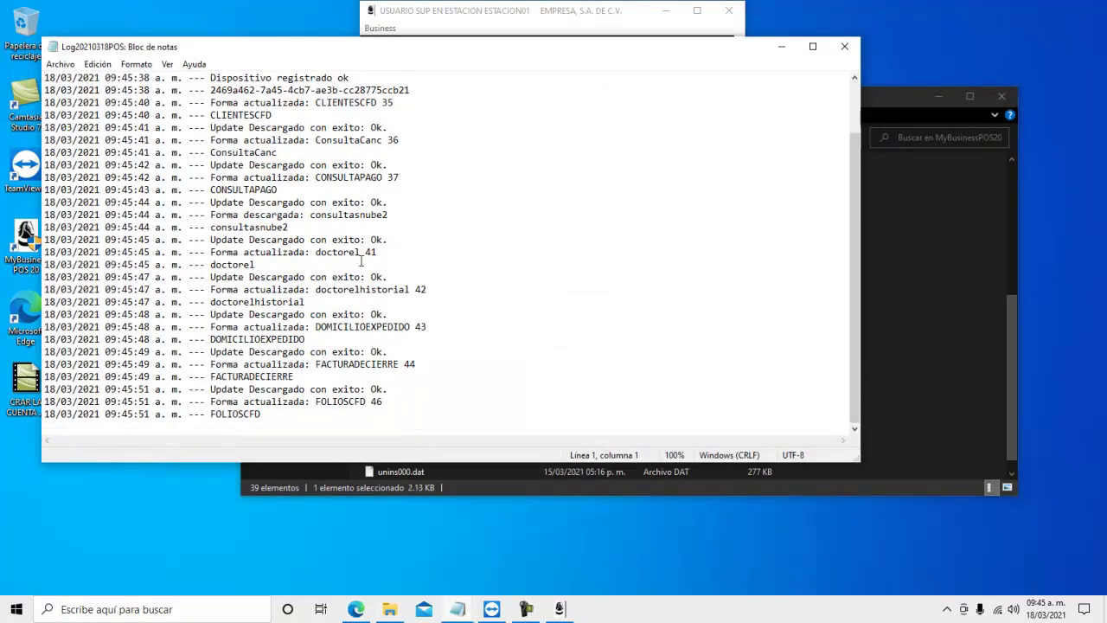
Close the open log and its folder, reopen the MyBusiness POS 20 file location, and check the modification time of Log20210318POS
{"action": "left_click", "coordinate": [845, 46]}
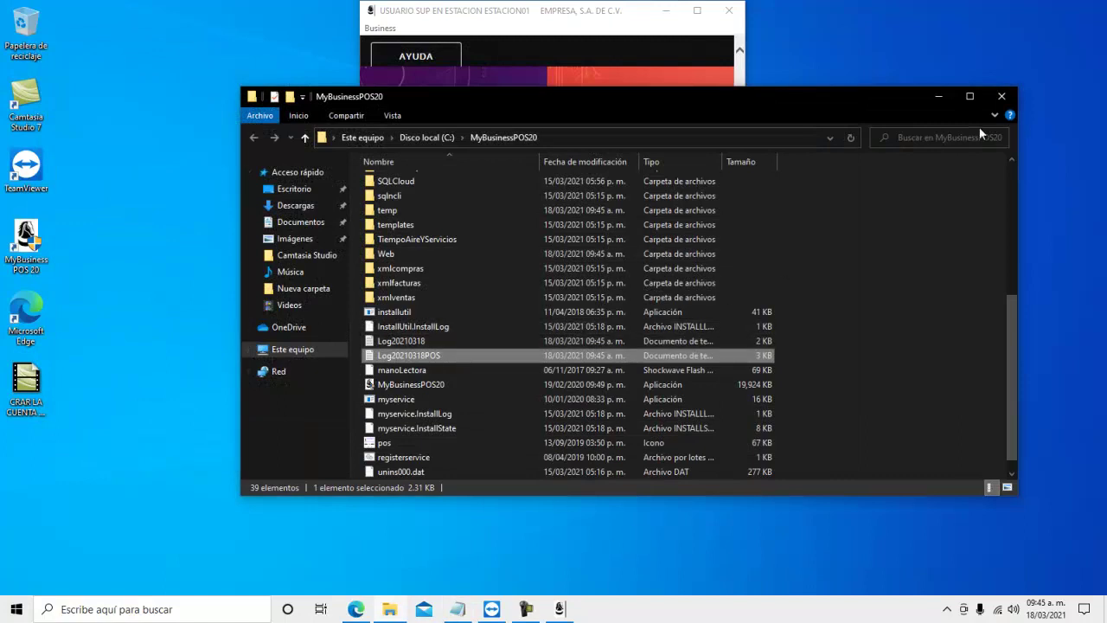
{"action": "left_click", "coordinate": [1000, 97]}
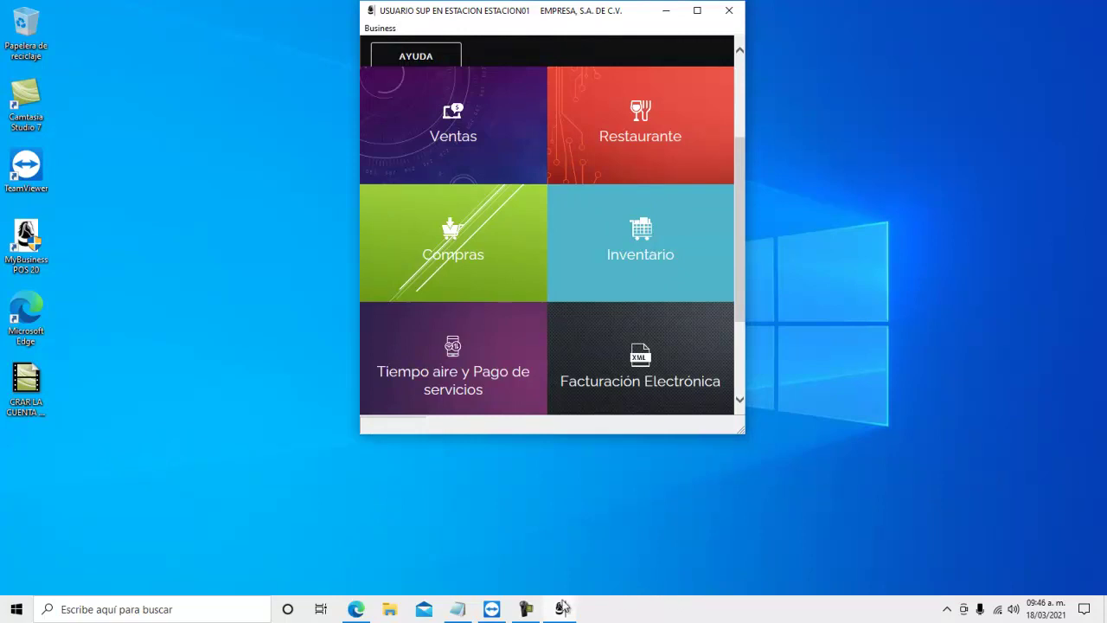
{"action": "left_click", "coordinate": [537, 607]}
{"action": "right_click", "coordinate": [38, 234]}
{"action": "left_click", "coordinate": [222, 256]}
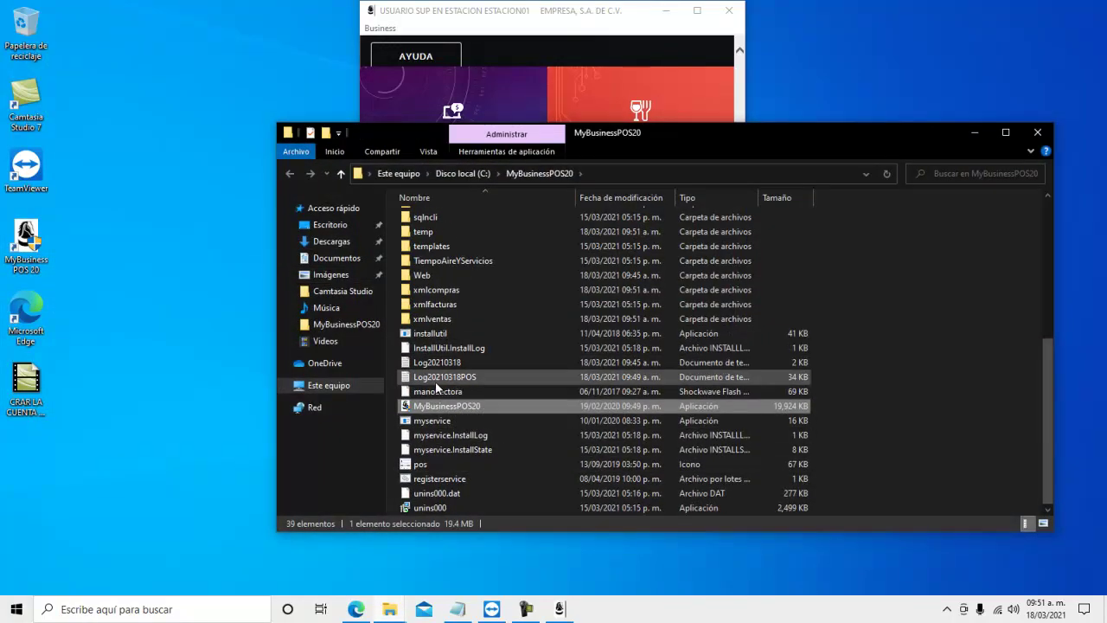
{"action": "left_click", "coordinate": [554, 377]}
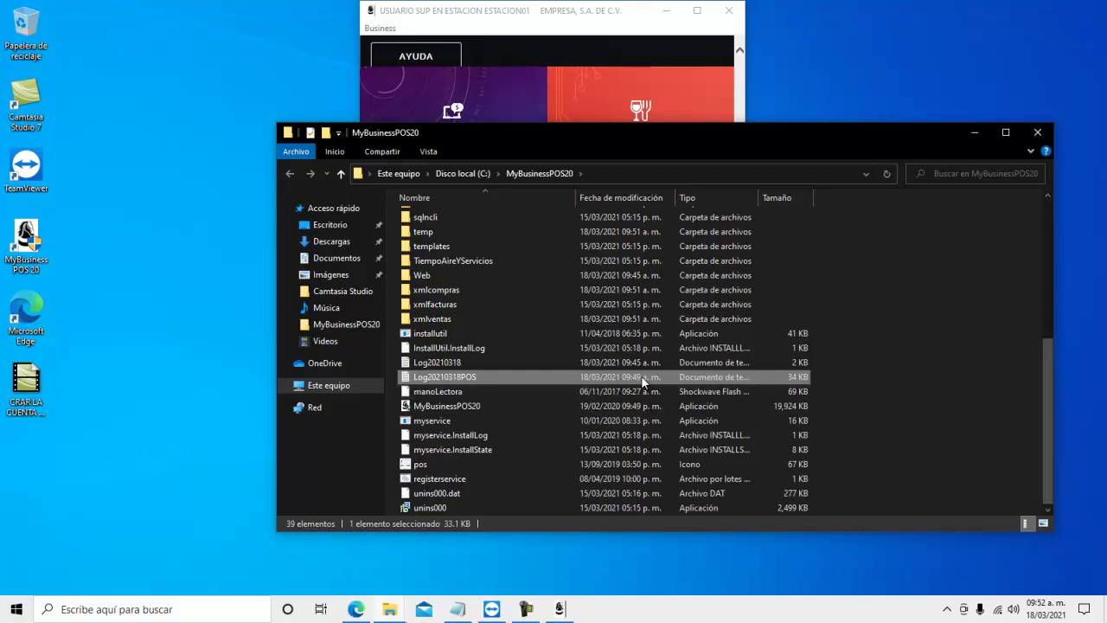
{"action": "left_click", "coordinate": [1037, 132]}
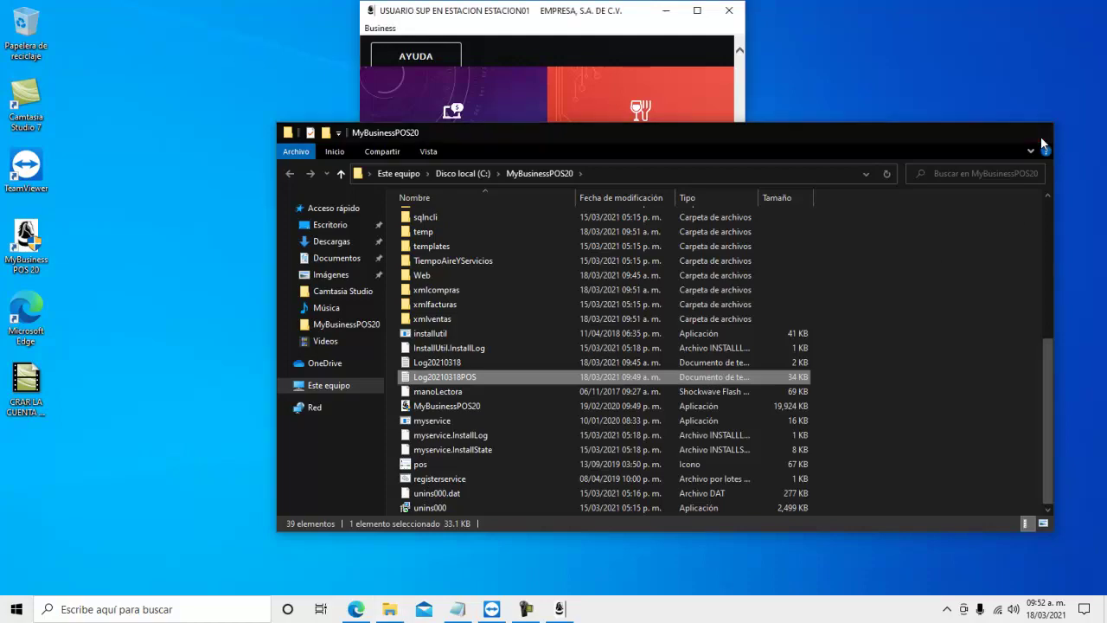
In the configuration's cloud operation data, create the POS packages with new fields and configuration, declining the airtime and bill-payment services
{"action": "scroll", "coordinate": [741, 303], "scroll_direction": "down", "scroll_amount": 3}
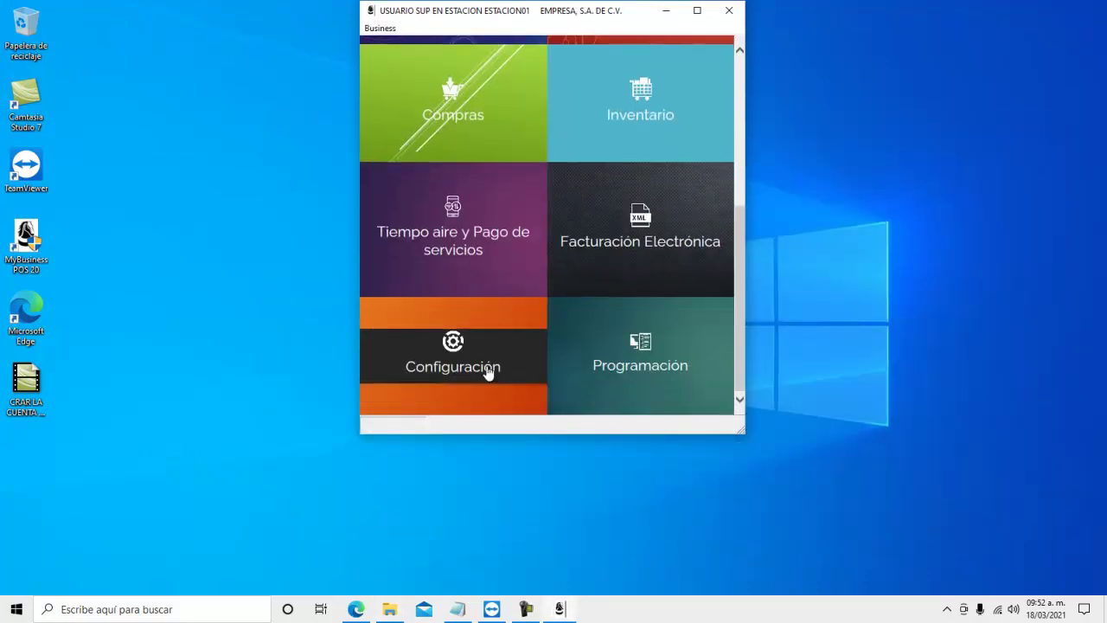
{"action": "left_click", "coordinate": [455, 358]}
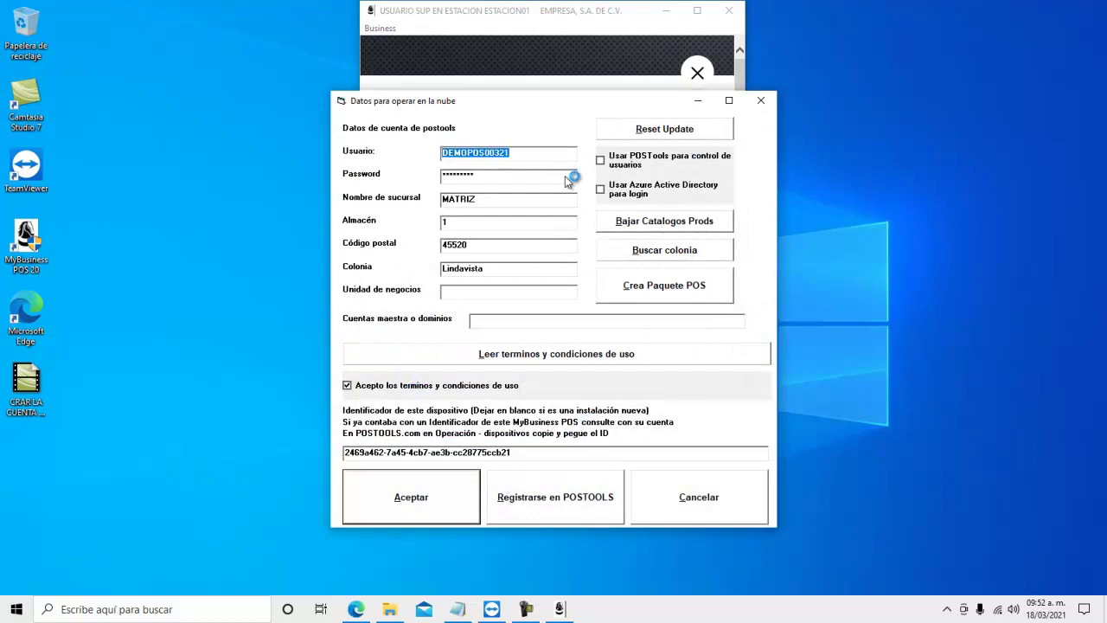
{"action": "left_click", "coordinate": [660, 298]}
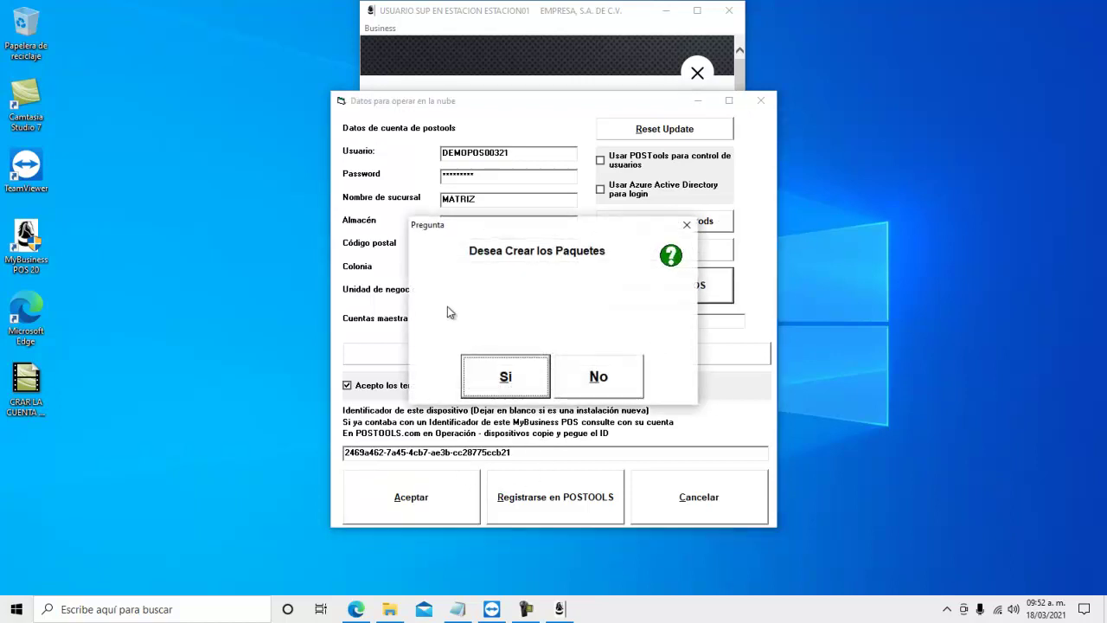
{"action": "left_click", "coordinate": [506, 375]}
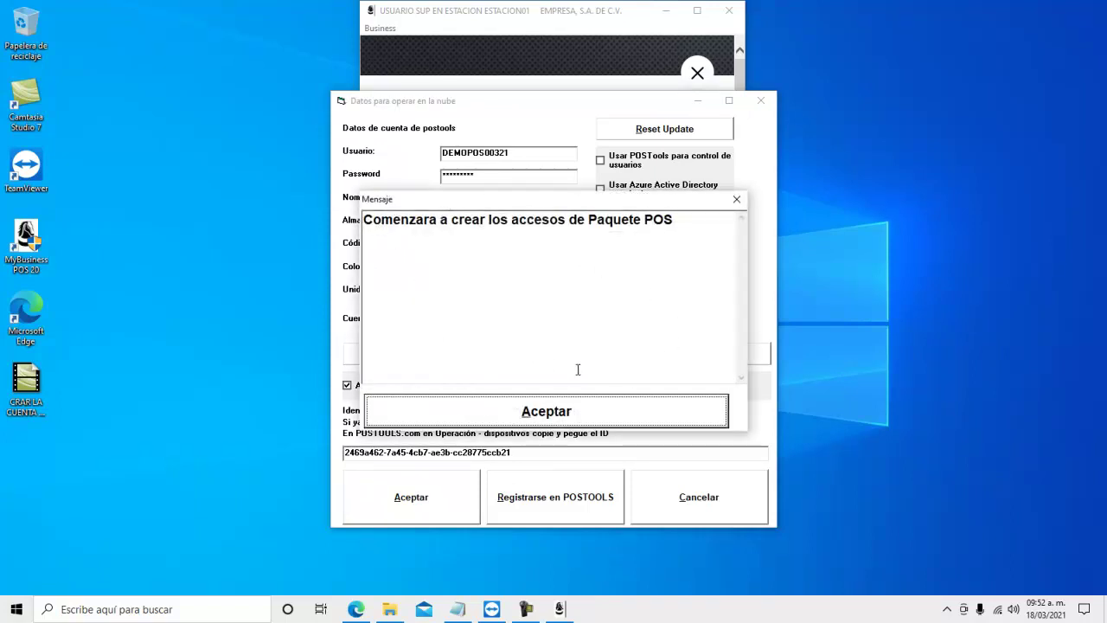
{"action": "left_click", "coordinate": [532, 414]}
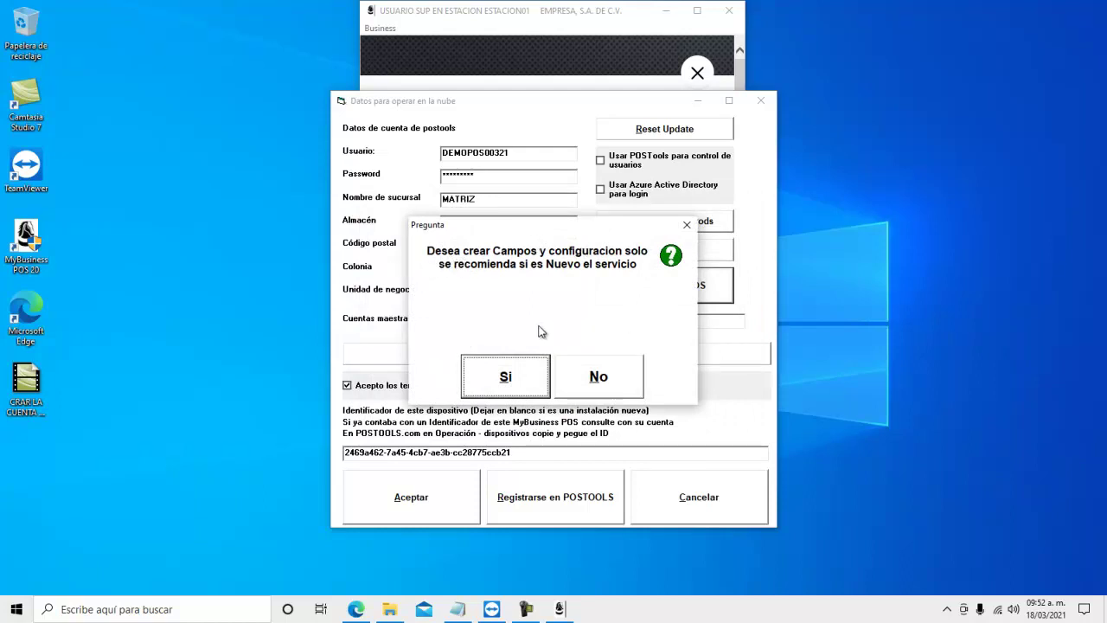
{"action": "left_click", "coordinate": [510, 376]}
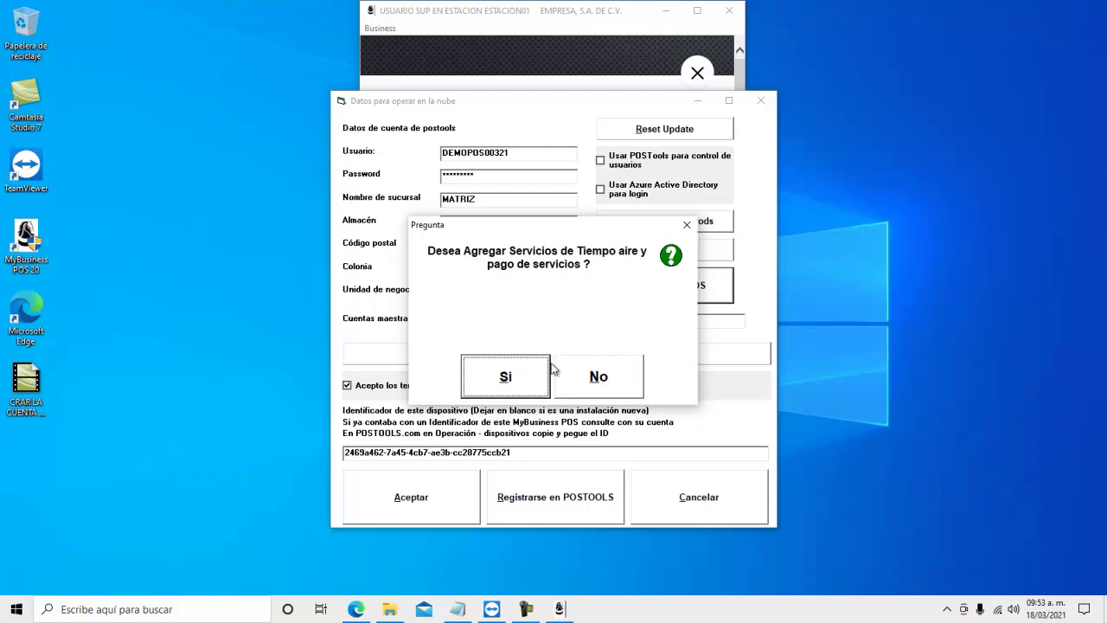
{"action": "left_click", "coordinate": [603, 381]}
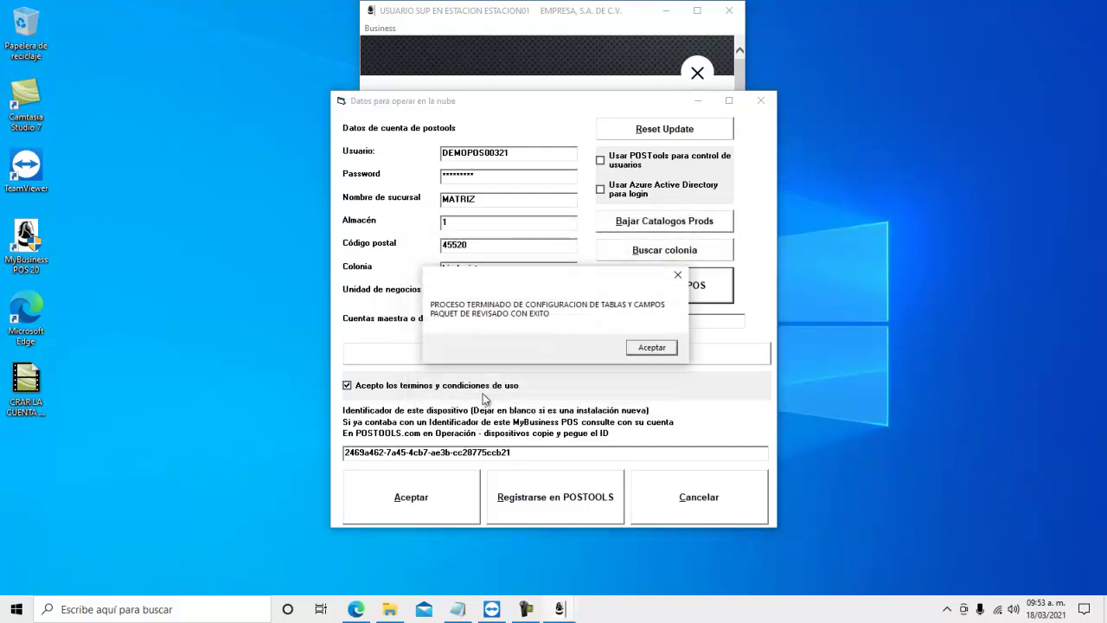
Acknowledge the package configuration and run the creation of the fields required for the cloud through to completion
{"action": "left_click", "coordinate": [662, 347]}
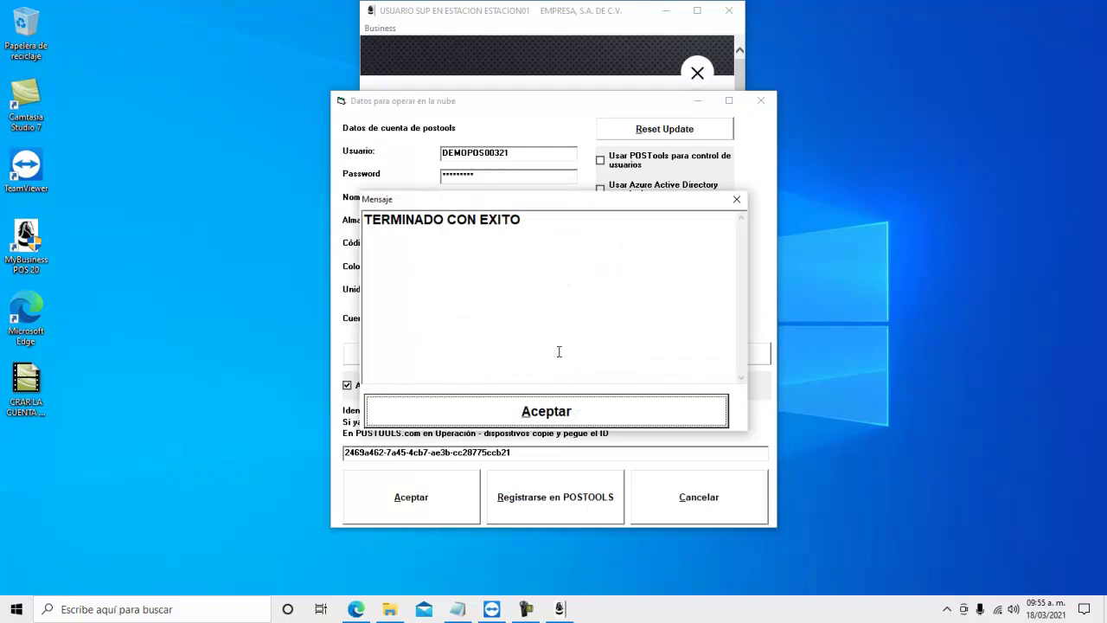
{"action": "left_click", "coordinate": [546, 414]}
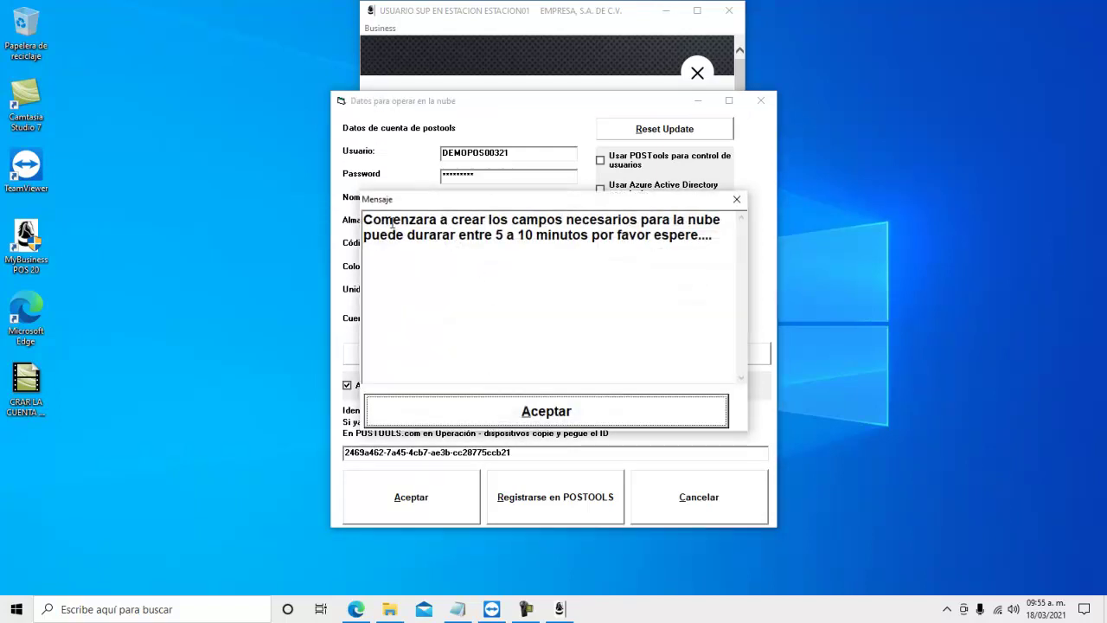
{"action": "left_click_drag", "start_coordinate": [366, 222], "coordinate": [712, 234]}
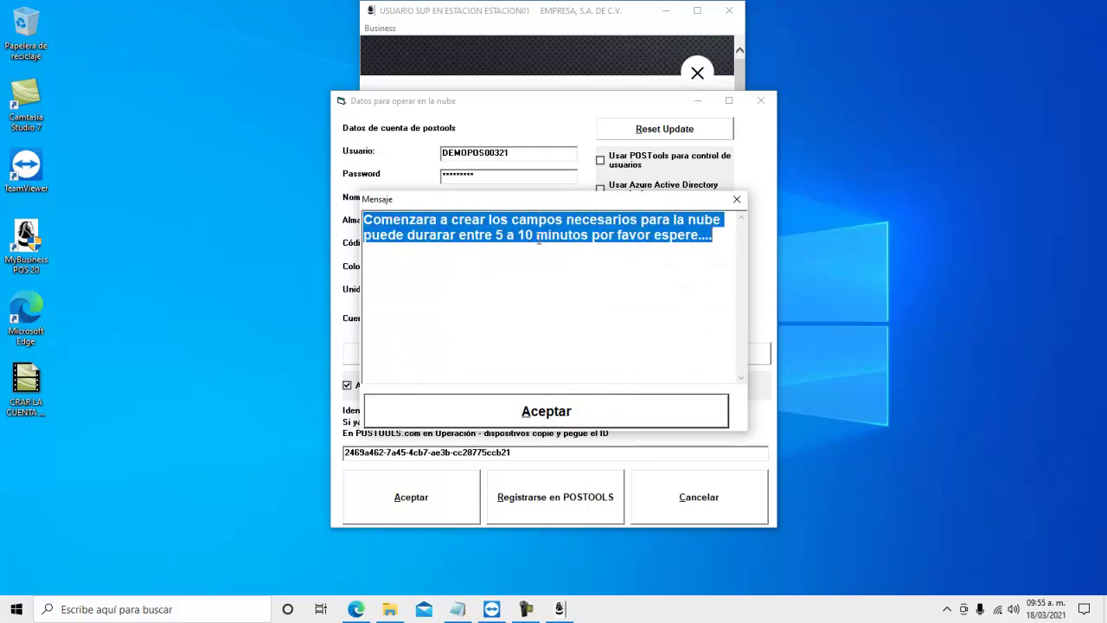
{"action": "left_click", "coordinate": [528, 413]}
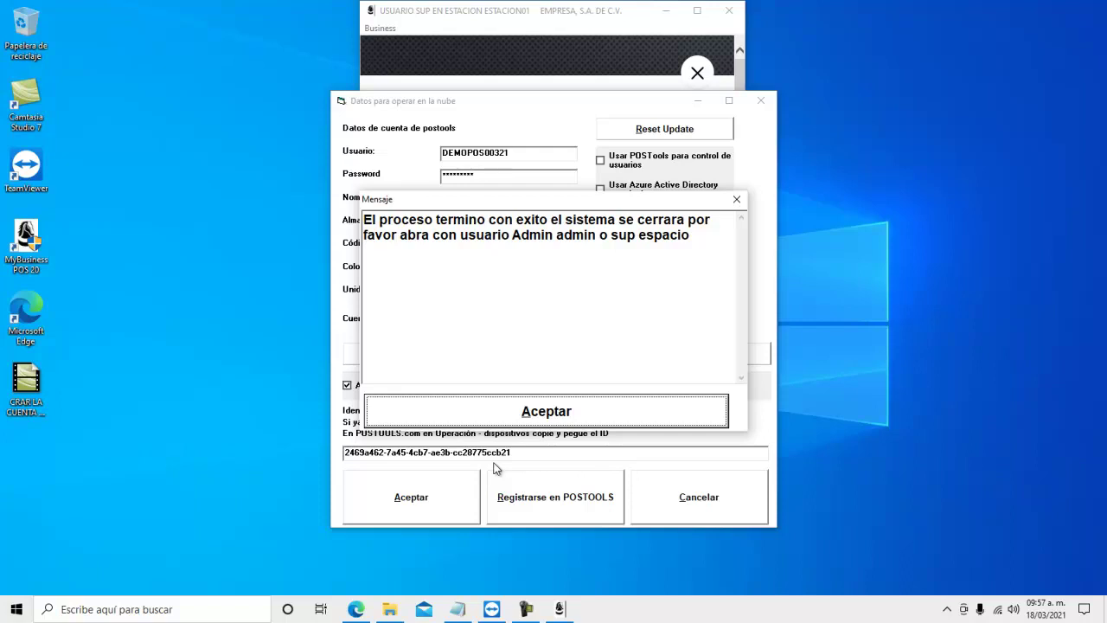
{"action": "left_click", "coordinate": [530, 423]}
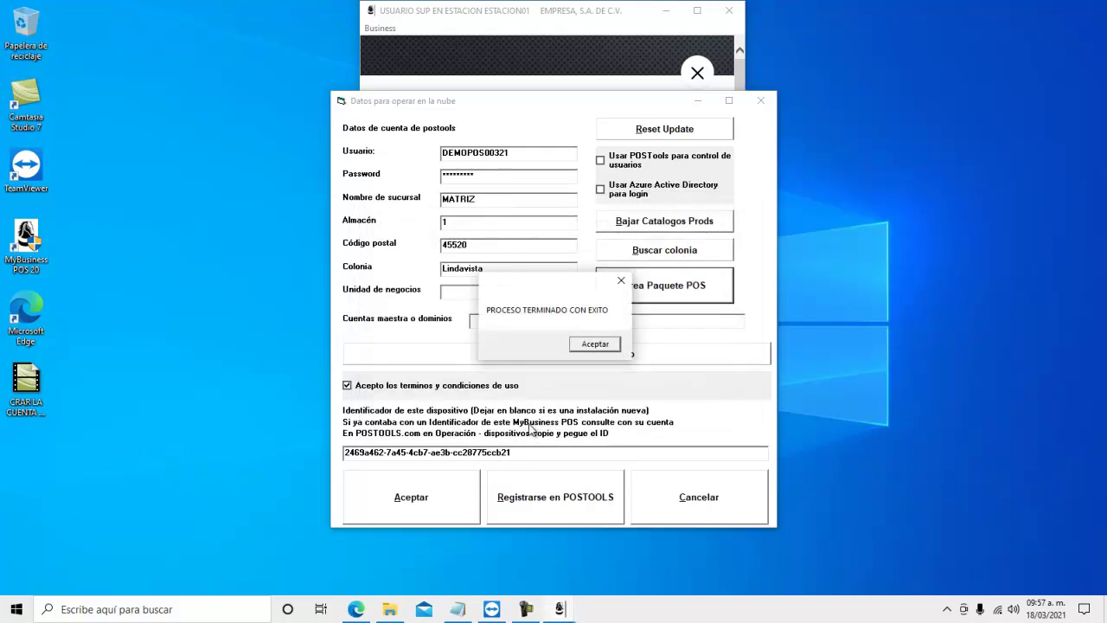
{"action": "left_click", "coordinate": [602, 345]}
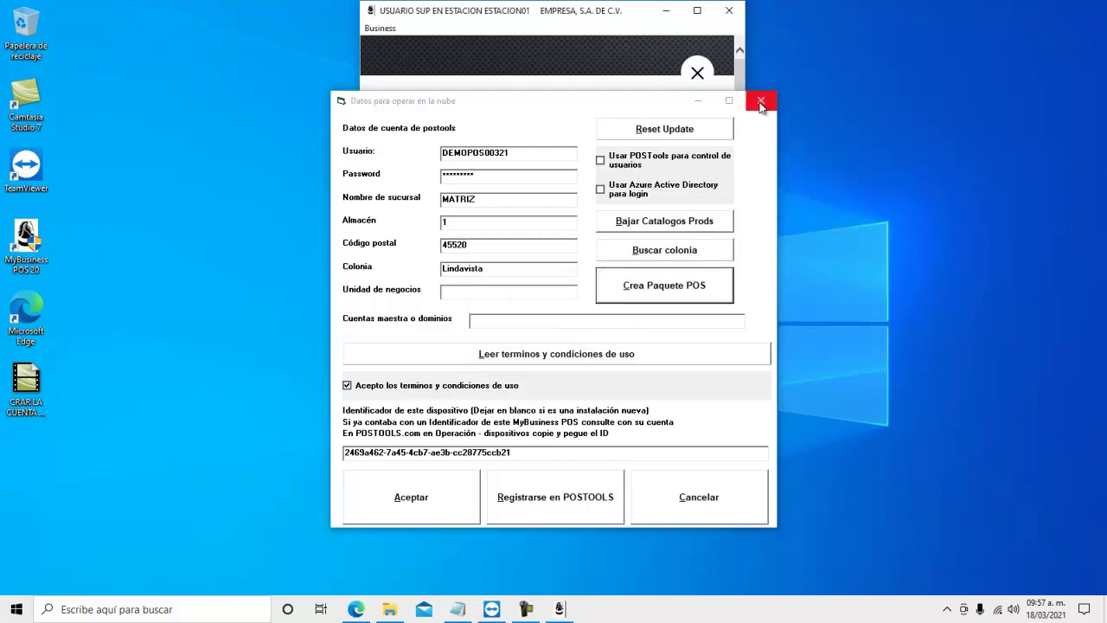
Close the cloud operation data, leave the configuration section, and exit MyBusiness POS
{"action": "left_click", "coordinate": [760, 102]}
{"action": "left_click", "coordinate": [697, 73]}
{"action": "left_click", "coordinate": [729, 10]}
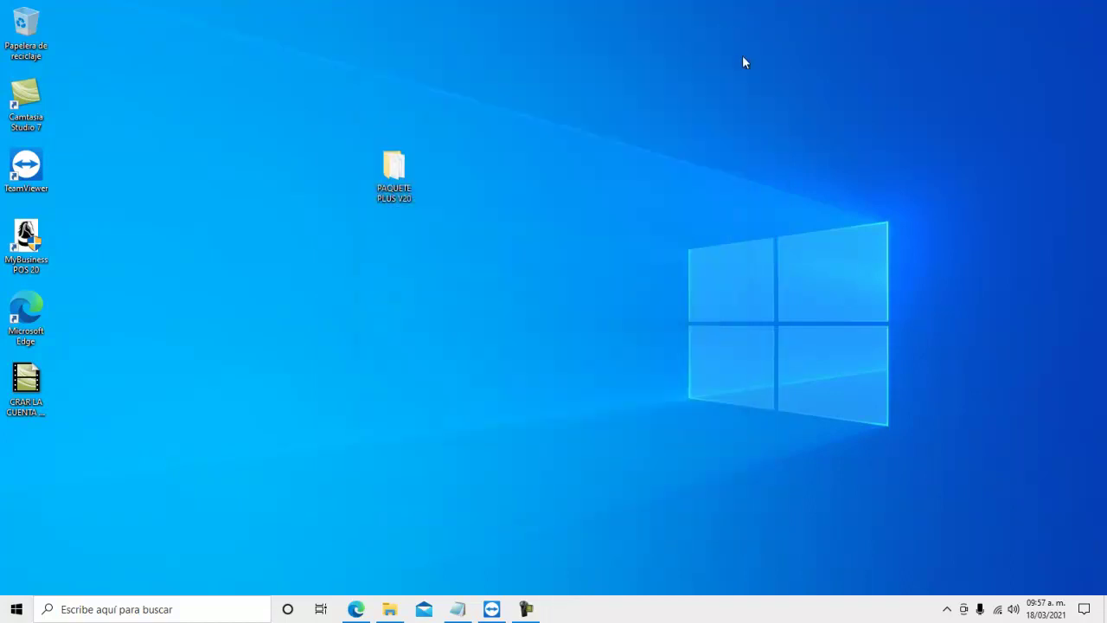
Relaunch MyBusiness POS 20, sign in at ESTACION01 with the access credential in the Usuario field, and reposition the main window
{"action": "double_click", "coordinate": [28, 244]}
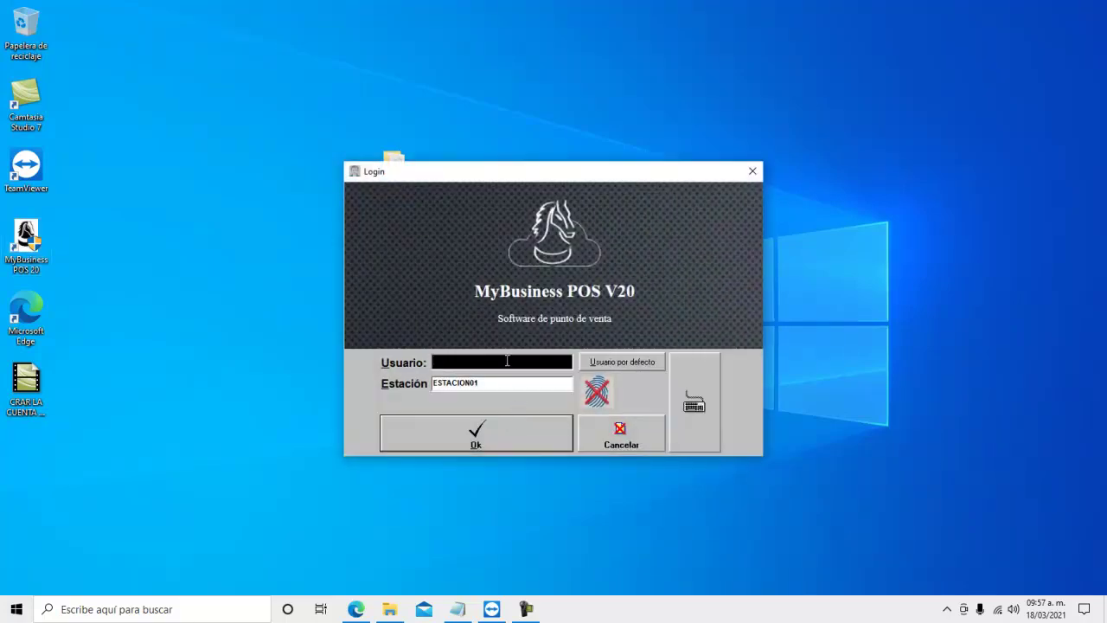
{"action": "type", "text": "******"}
{"action": "key", "text": "Return"}
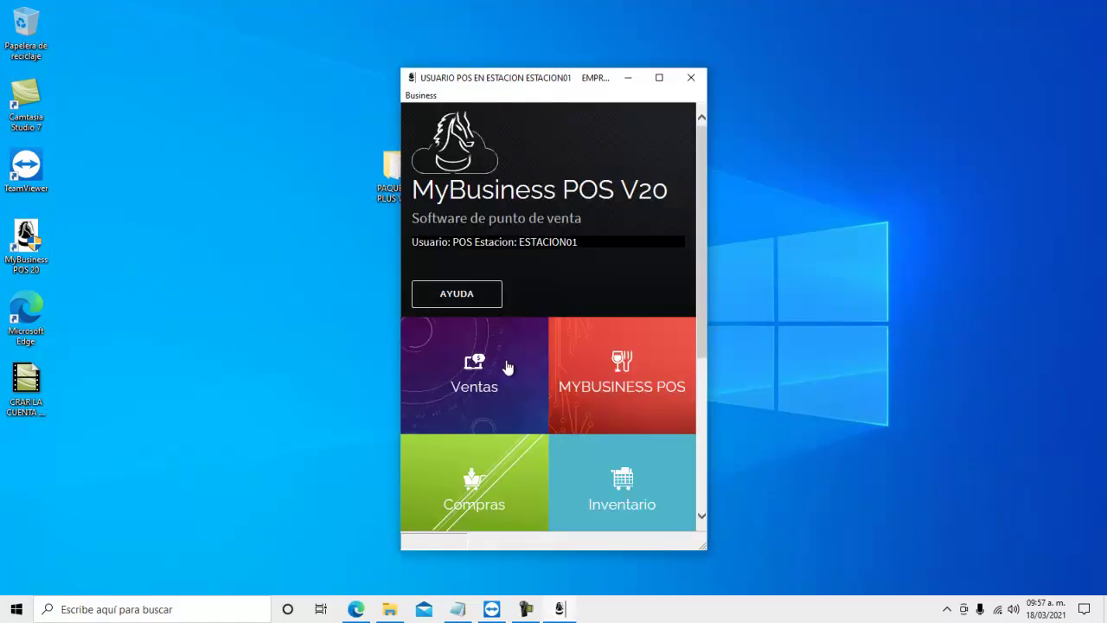
{"action": "left_click_drag", "start_coordinate": [546, 77], "coordinate": [468, 25]}
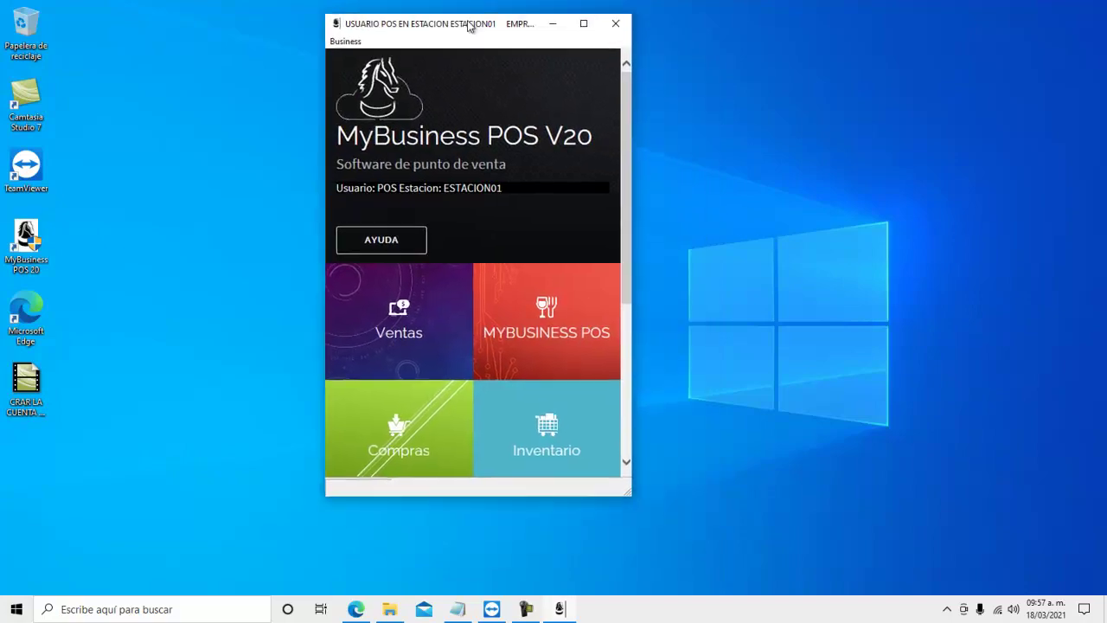